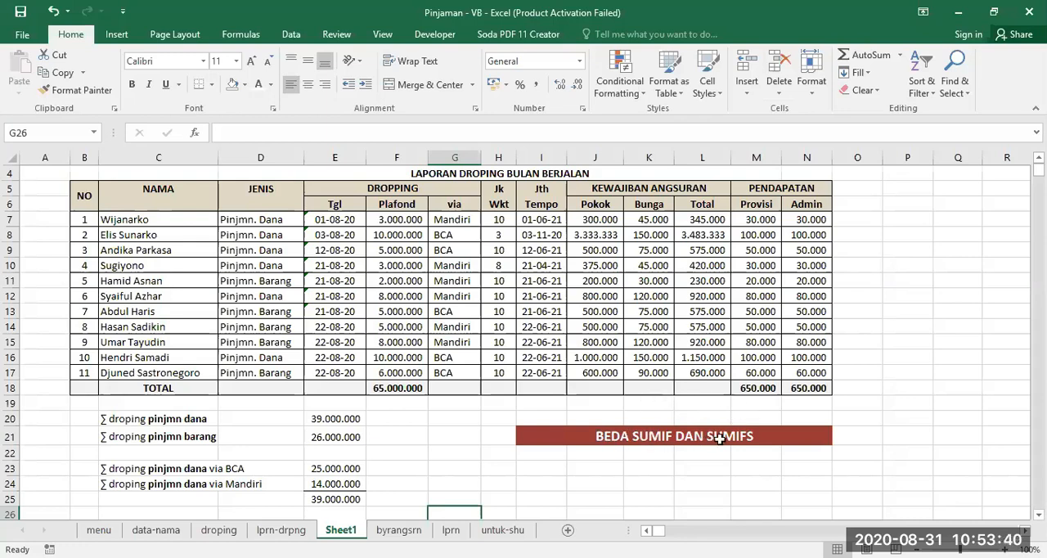
- Examine the loan types in JENIS (D7:D17) and the amounts in Plafond (F7:F17) of the dropping report
{"action": "left_click", "coordinate": [826, 442]}
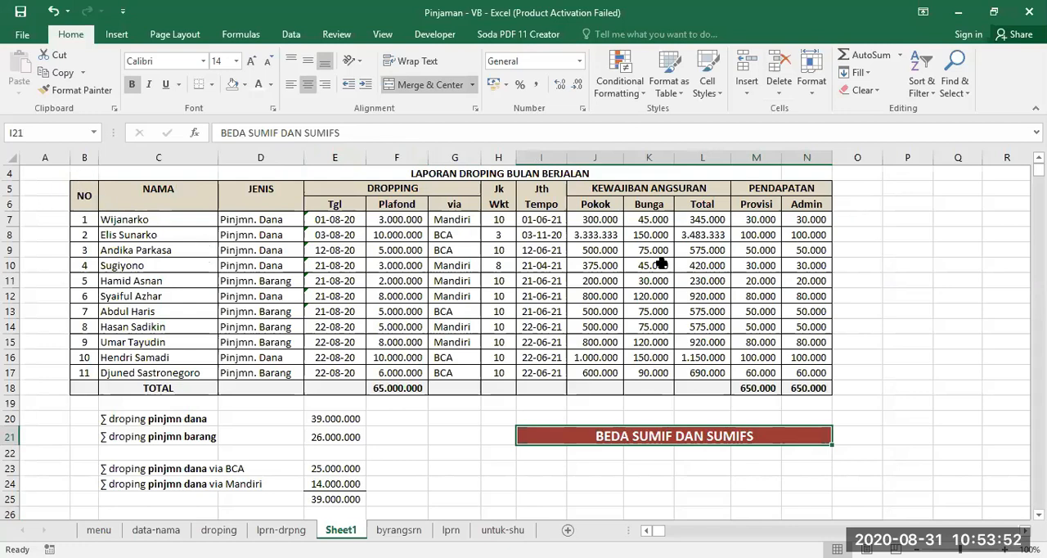
{"action": "left_click", "coordinate": [263, 217]}
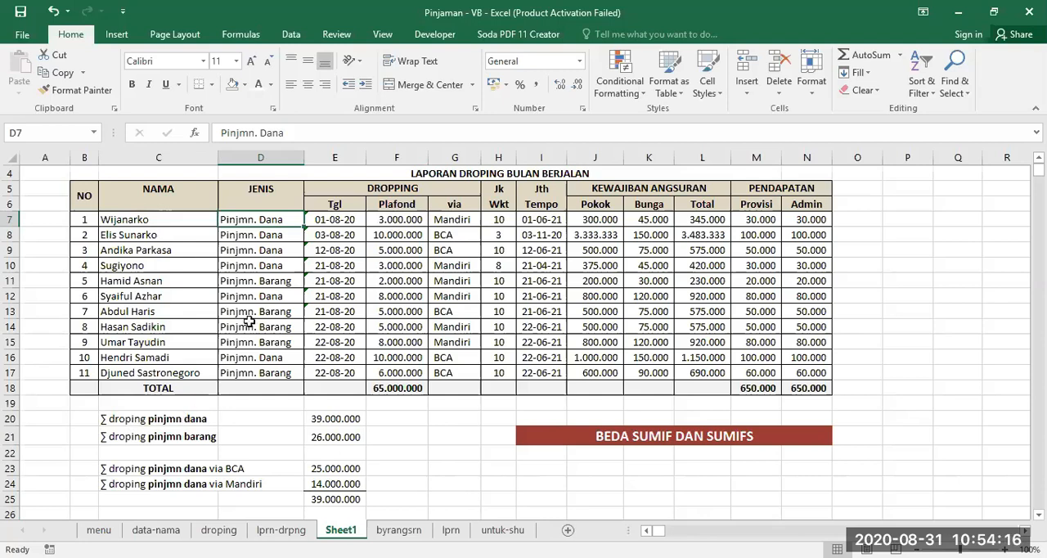
{"action": "left_click_drag", "start_coordinate": [396, 221], "coordinate": [398, 370]}
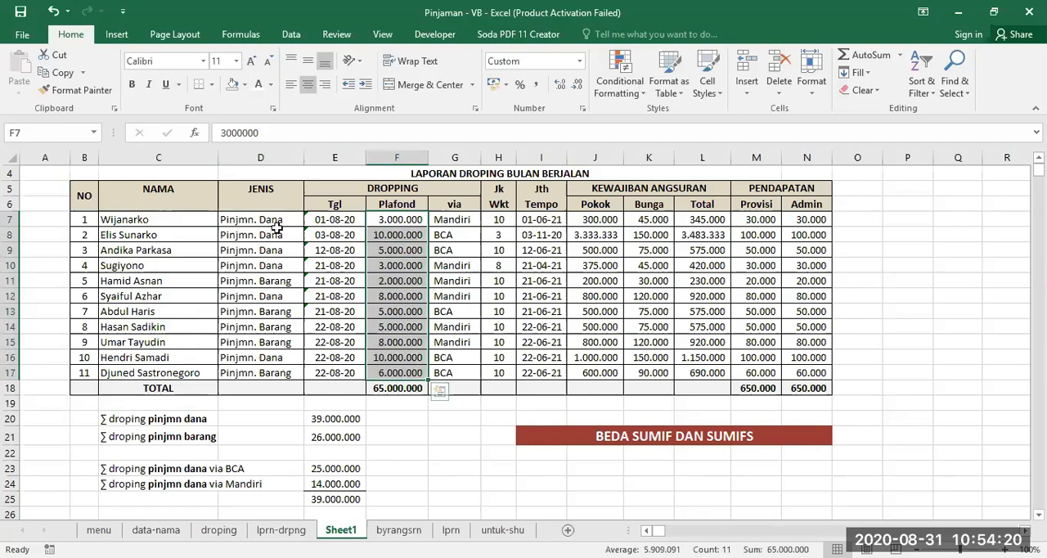
{"action": "left_click_drag", "start_coordinate": [268, 219], "coordinate": [269, 366]}
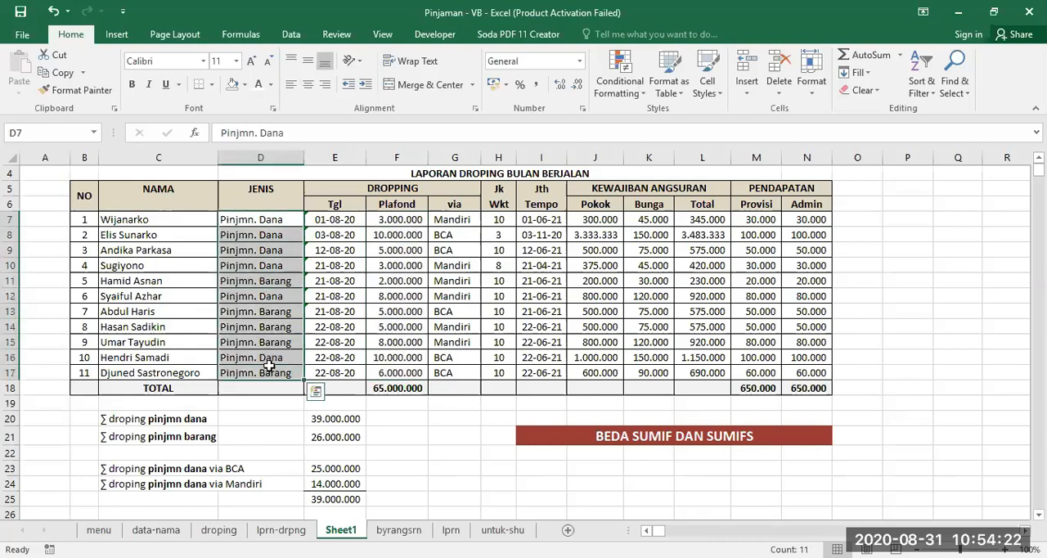
{"action": "left_click_drag", "start_coordinate": [400, 219], "coordinate": [408, 374]}
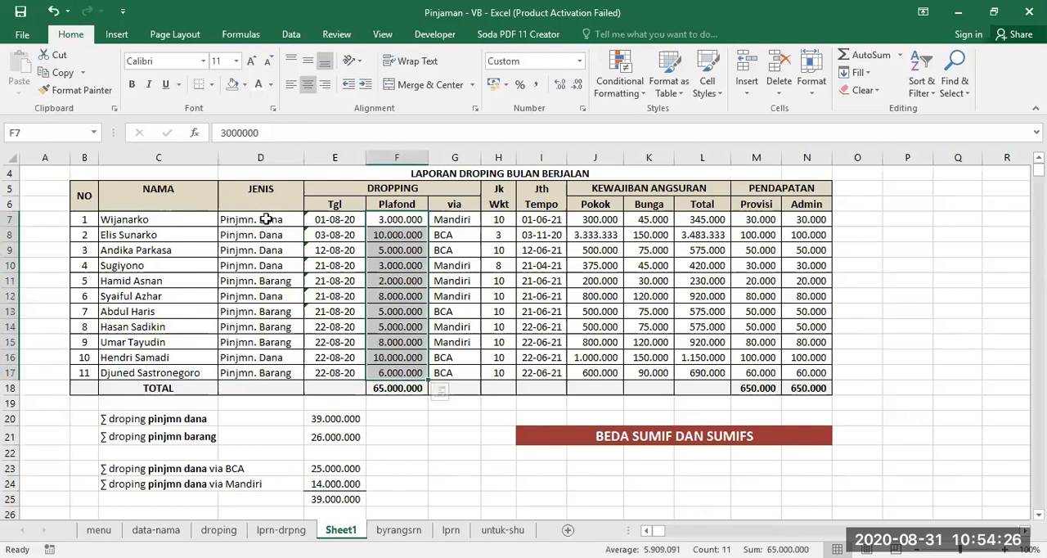
{"action": "left_click_drag", "start_coordinate": [269, 218], "coordinate": [266, 376]}
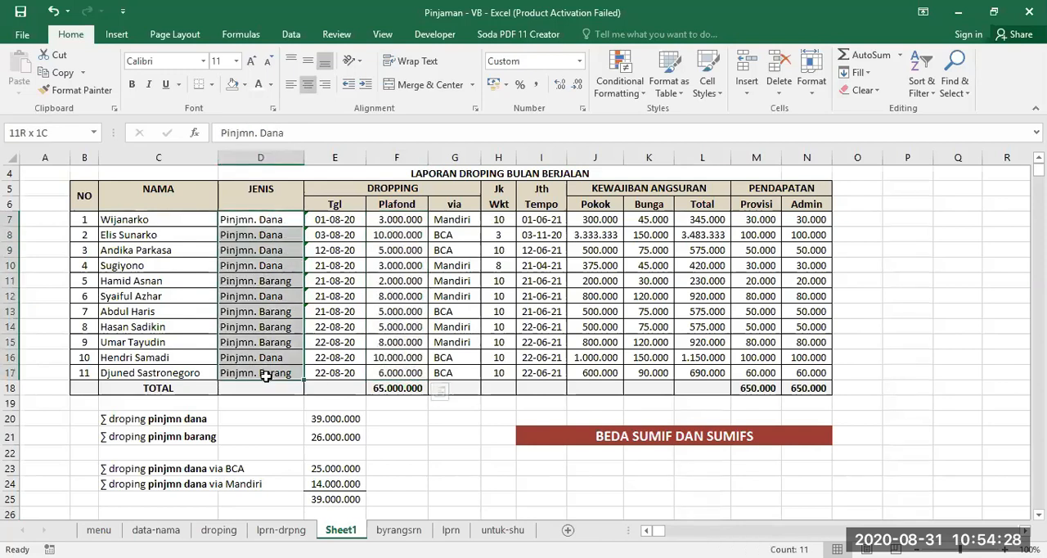
{"action": "left_click_drag", "start_coordinate": [266, 377], "coordinate": [265, 375]}
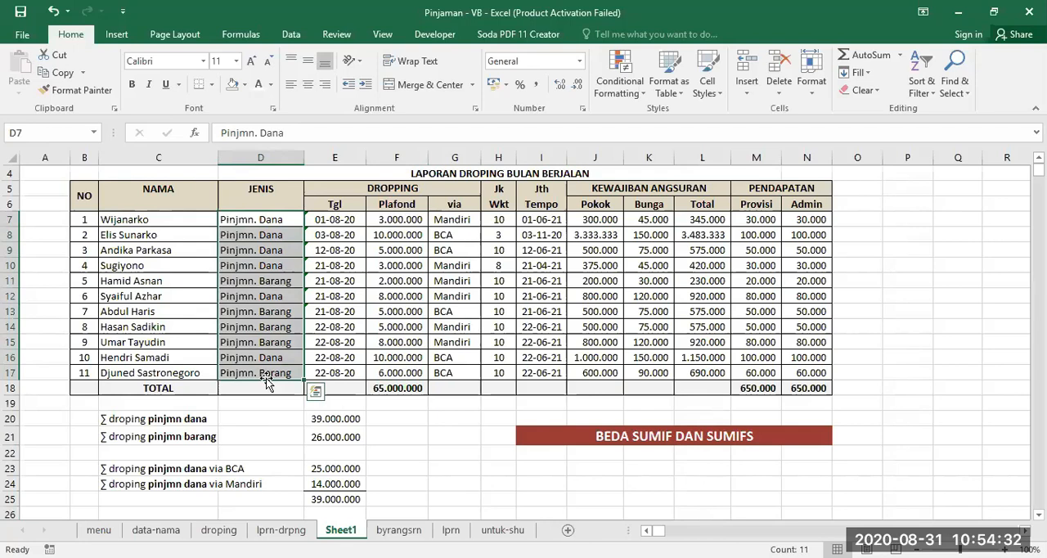
- Replace the arguments of the SUMIF formula in E20, starting with the absolute criteria range $D$7:$D$17
{"action": "left_click", "coordinate": [332, 418]}
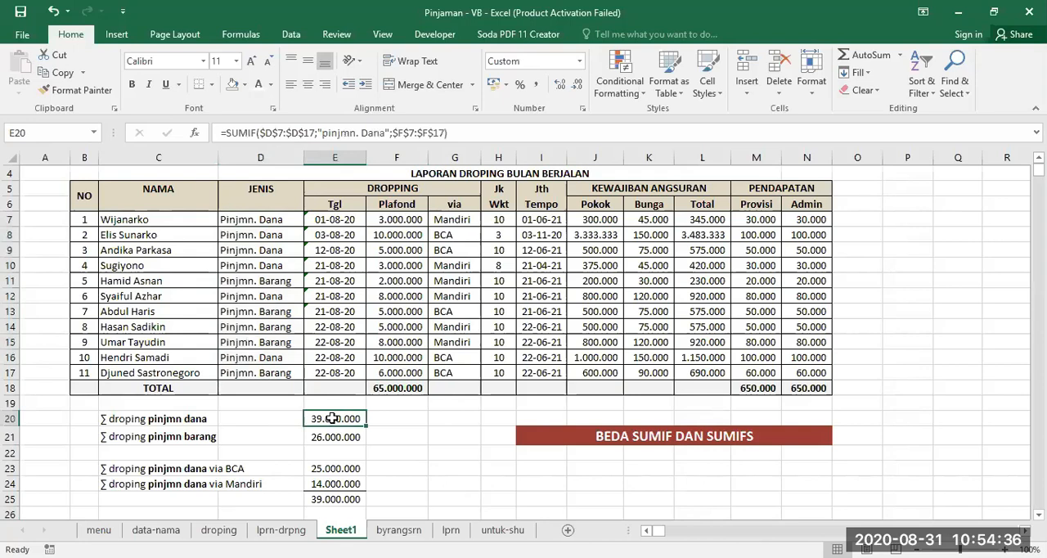
{"action": "left_click", "coordinate": [257, 132]}
{"action": "left_click_drag", "start_coordinate": [257, 132], "coordinate": [525, 144]}
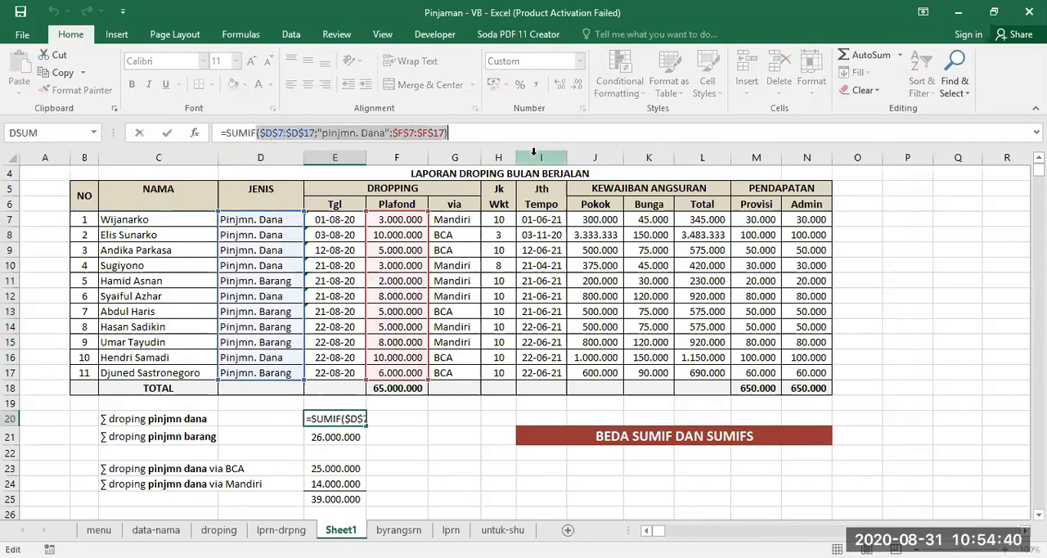
{"action": "key", "text": "BackSpace"}
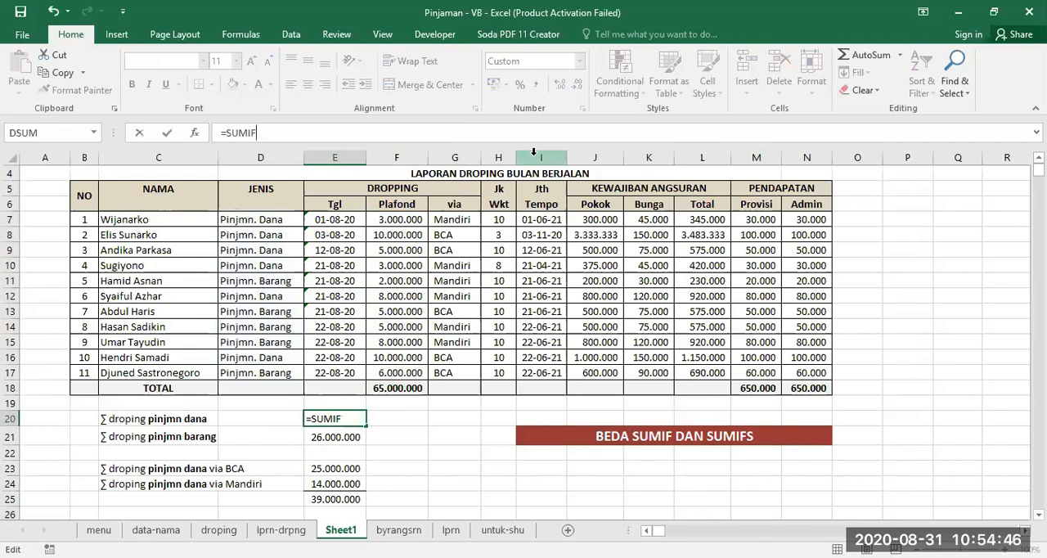
{"action": "type", "text": "("}
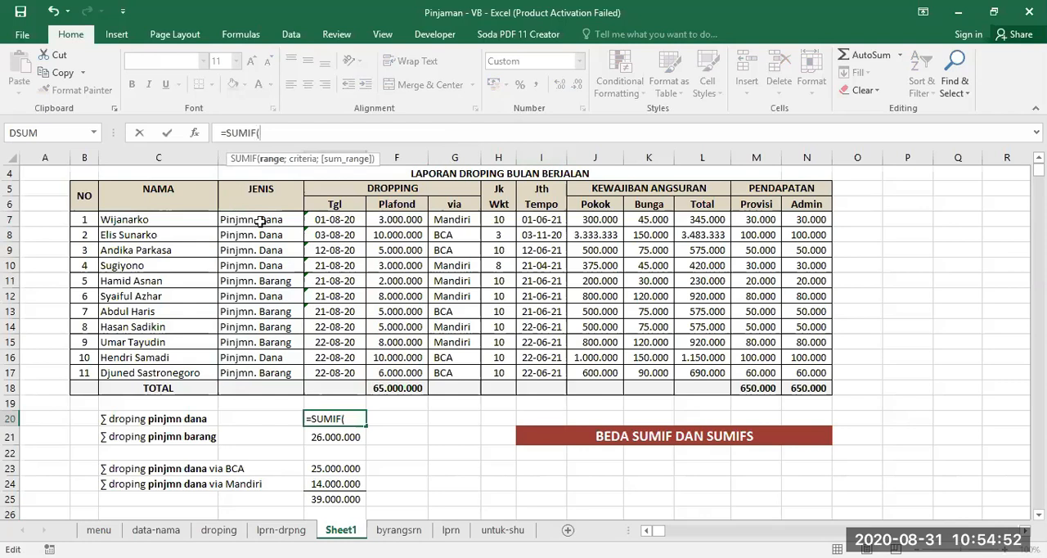
{"action": "left_click_drag", "start_coordinate": [259, 221], "coordinate": [273, 371]}
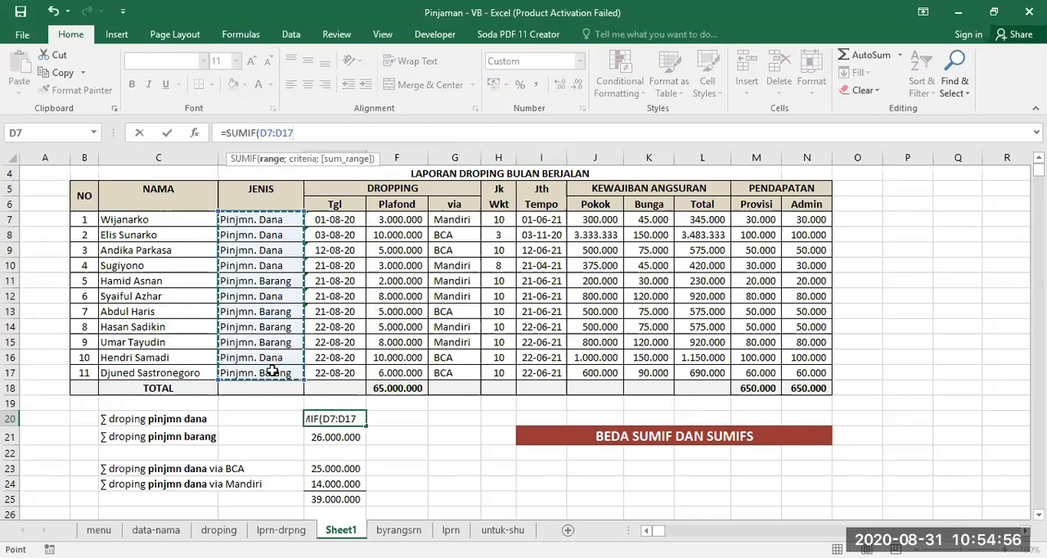
{"action": "key", "text": "F4"}
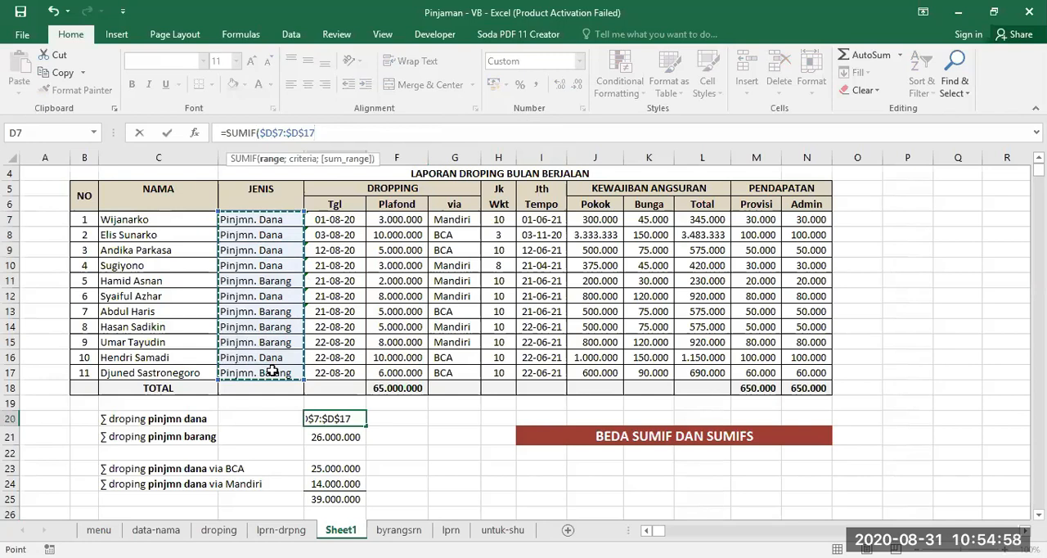
{"action": "type", "text": ";"}
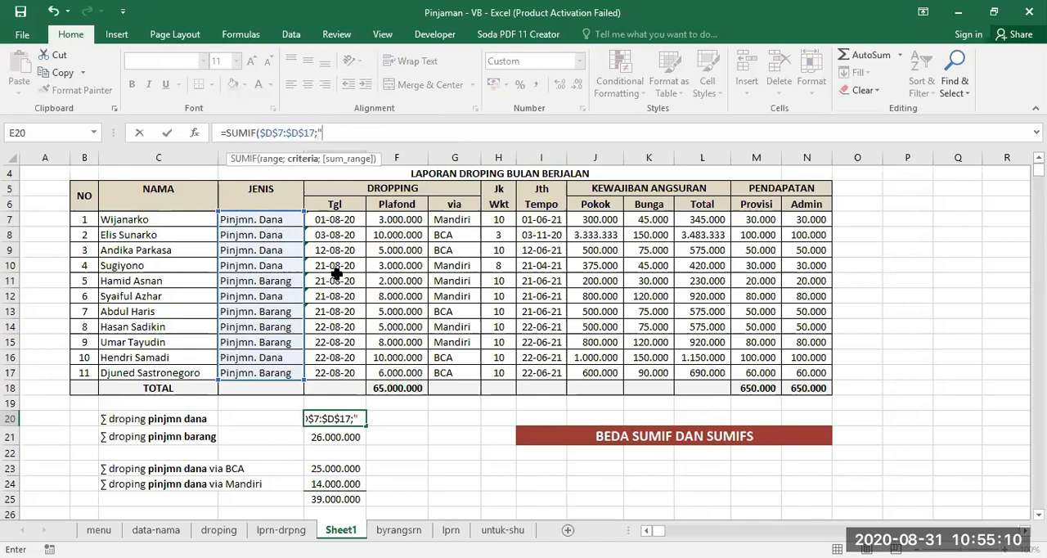
{"action": "type", "text": "PINJM"}
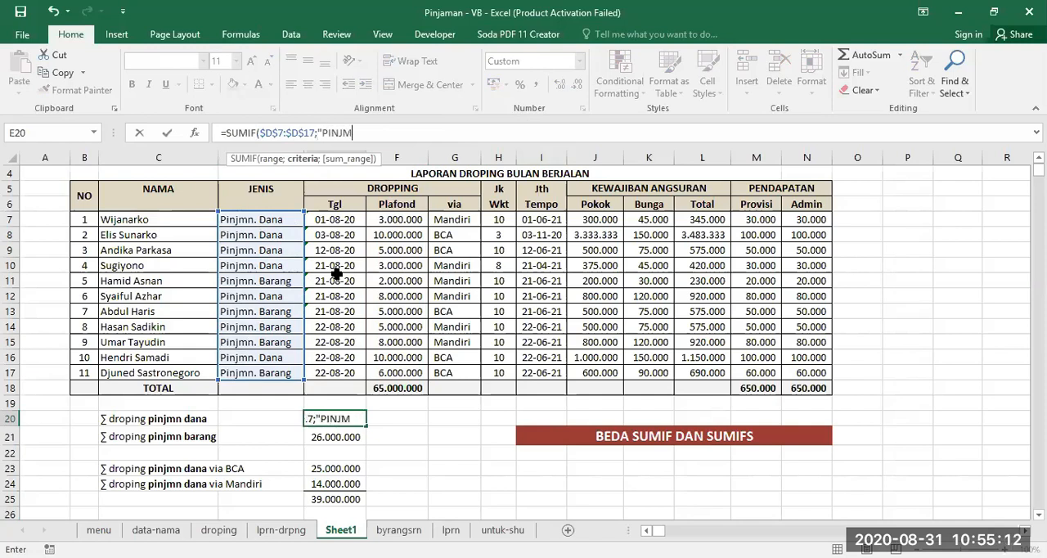
{"action": "type", "text": "N. DNA"}
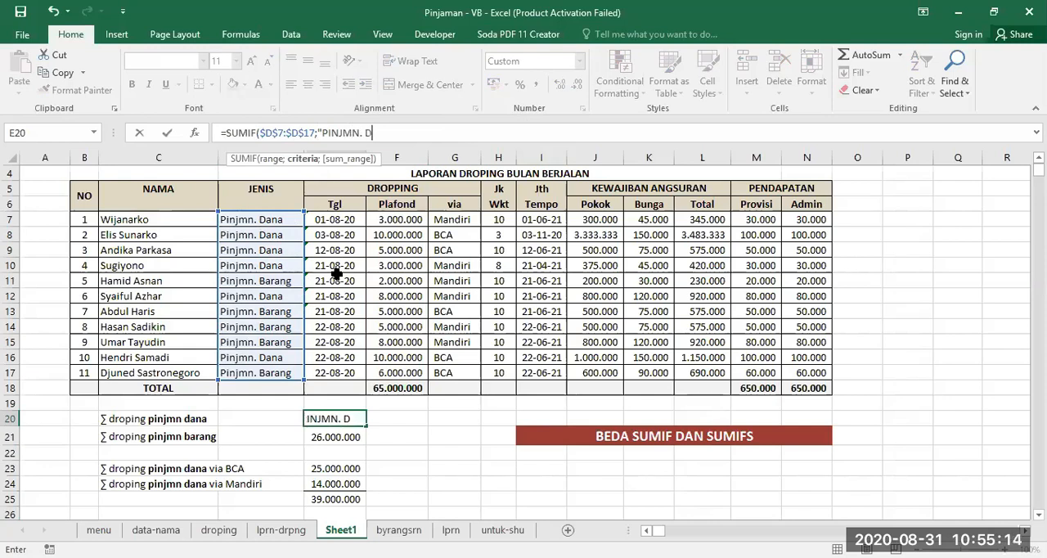
{"action": "key", "text": "BackSpace"}
{"action": "type", "text": "DANA"}
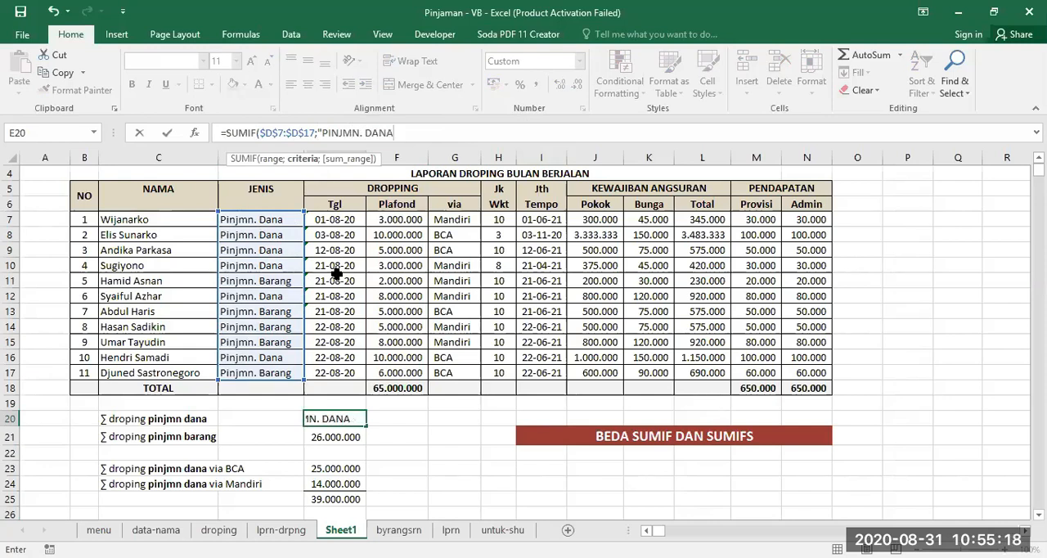
{"action": "type", "text": "\""}
{"action": "type", "text": ";"}
{"action": "key", "text": "BackSpace"}
{"action": "key", "text": "BackSpace"}
{"action": "key", "text": "BackSpace"}
{"action": "key", "text": "BackSpace"}
{"action": "key", "text": "BackSpace"}
{"action": "key", "text": "BackSpace"}
{"action": "key", "text": "BackSpace"}
{"action": "key", "text": "BackSpace"}
{"action": "key", "text": "BackSpace"}
{"action": "key", "text": "BackSpace"}
{"action": "key", "text": "BackSpace"}
{"action": "key", "text": "BackSpace"}
{"action": "key", "text": "BackSpace"}
{"action": "key", "text": "BackSpace"}
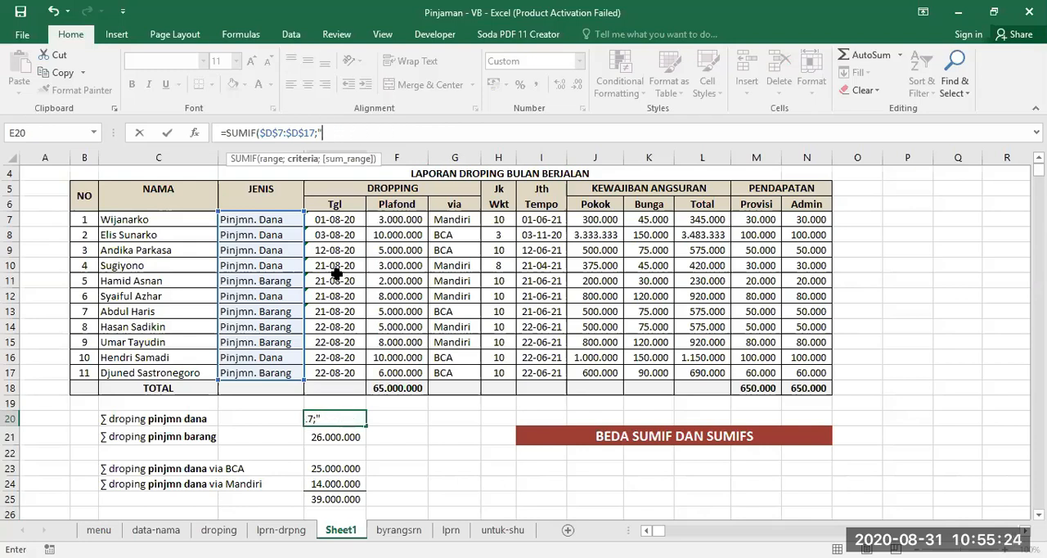
- Enter "pinjmn. Dana" as the criterion of the SUMIF formula in E20
{"action": "type", "text": "pinjmn"}
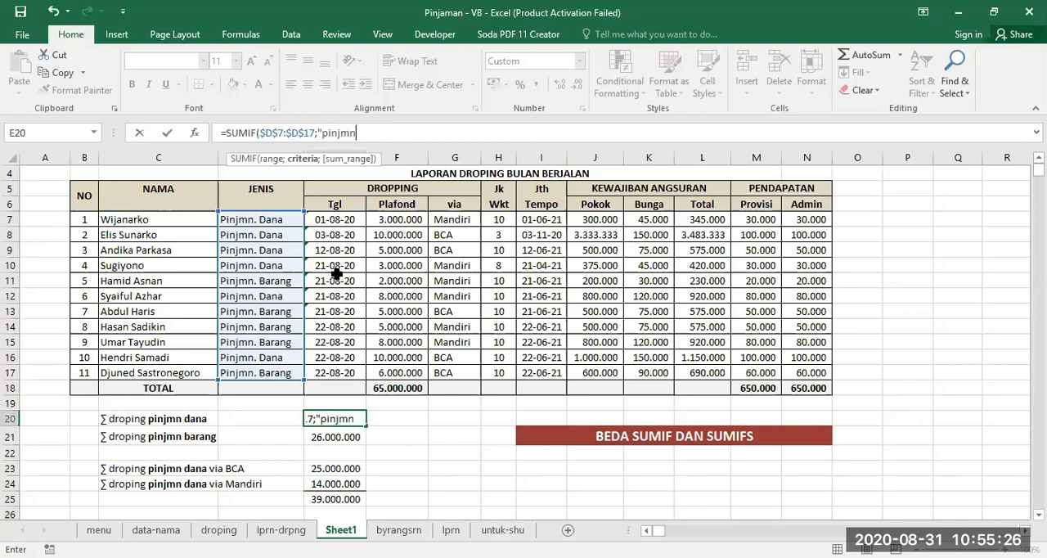
{"action": "type", "text": ". dana"}
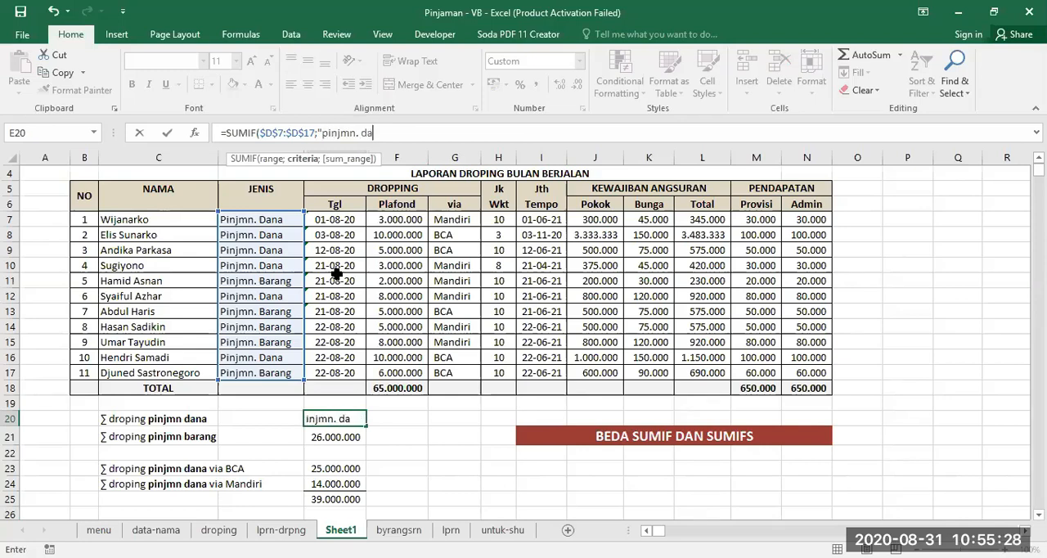
{"action": "key", "text": "BackSpace"}
{"action": "key", "text": "BackSpace"}
{"action": "key", "text": "BackSpace"}
{"action": "key", "text": "BackSpace"}
{"action": "type", "text": "Dana\""}
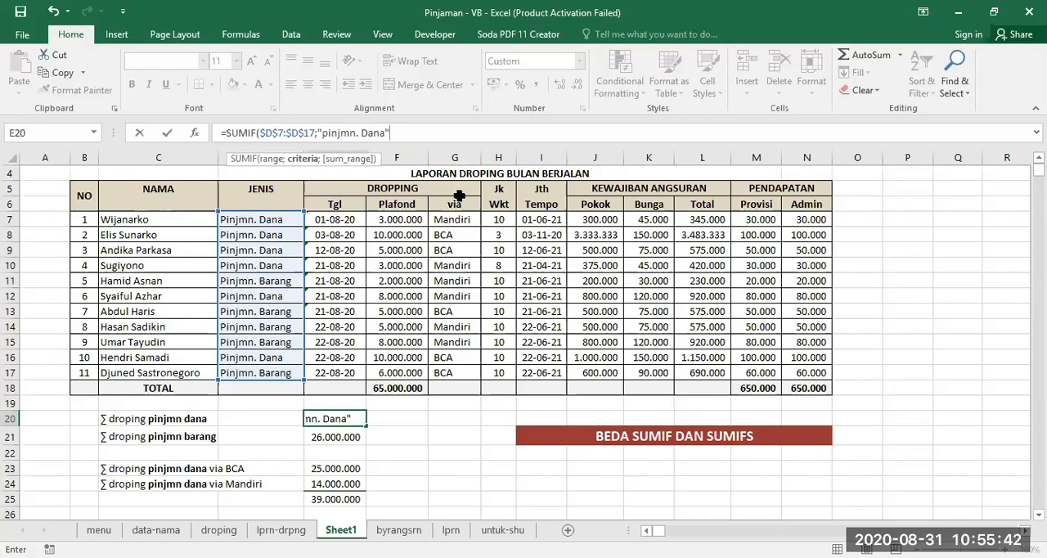
- Complete the SUMIF formula in E20 with the absolute sum range $F$7:$F$17 from the Plafond column
{"action": "type", "text": ";"}
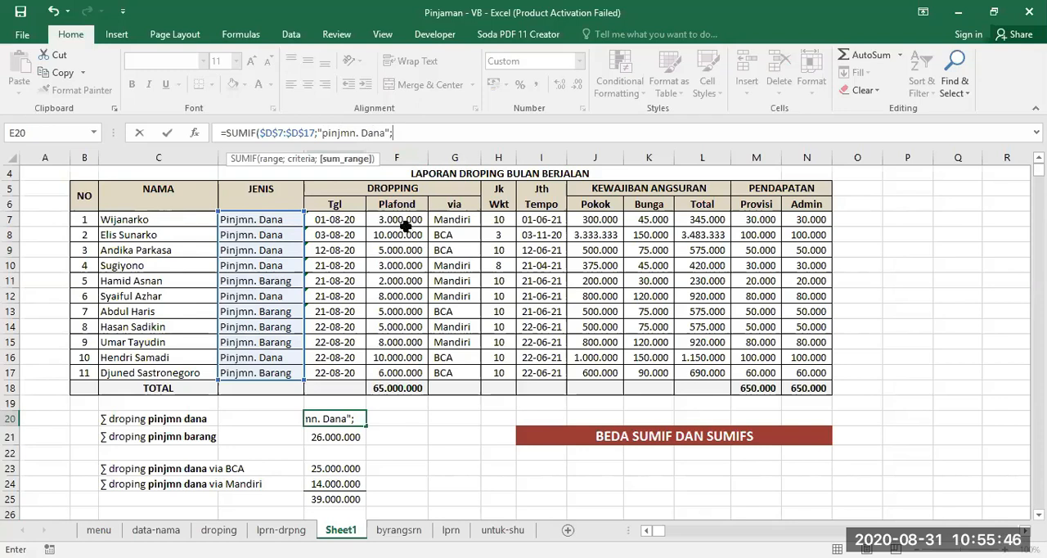
{"action": "left_click_drag", "start_coordinate": [395, 219], "coordinate": [398, 365]}
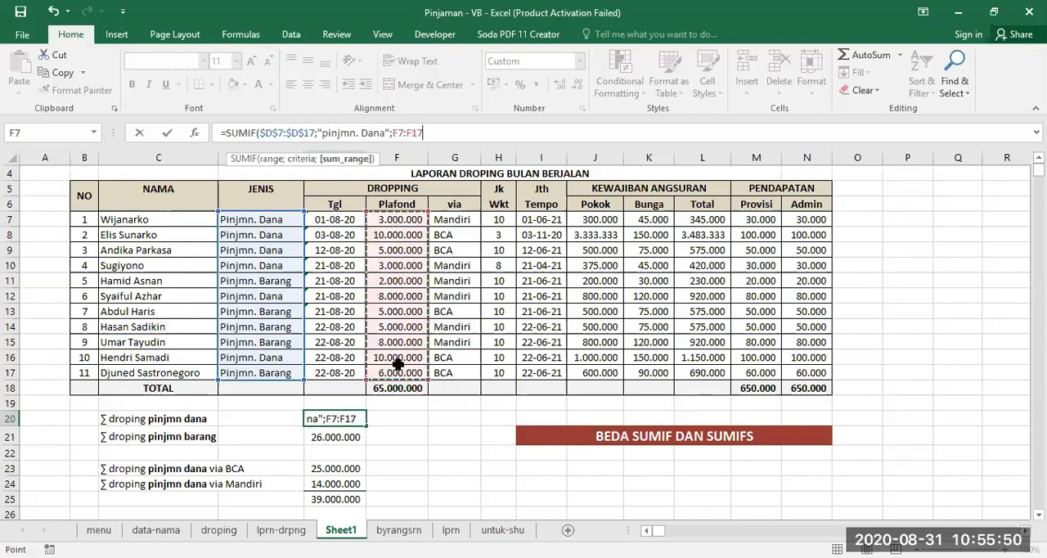
{"action": "key", "text": "F4"}
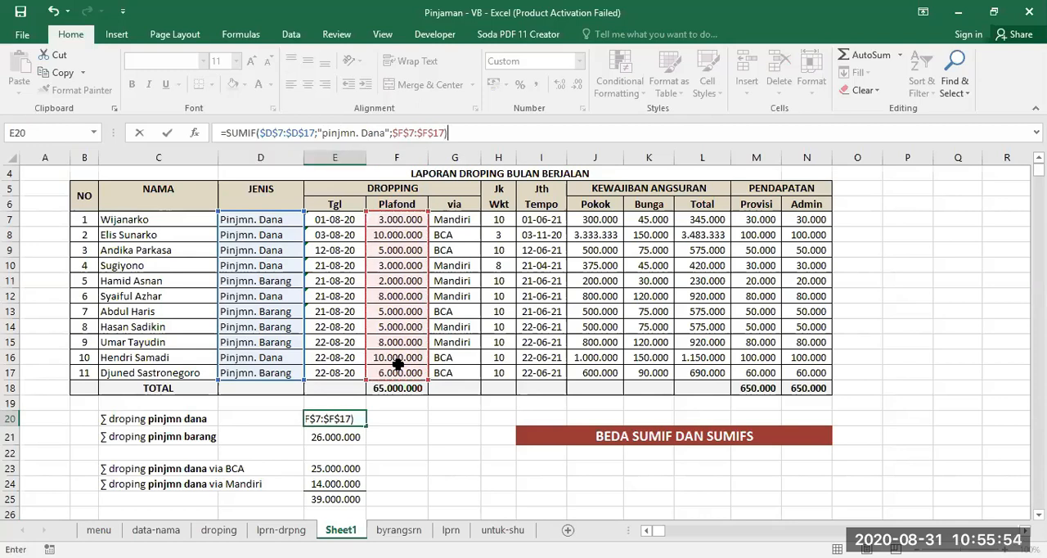
{"action": "key", "text": "Return"}
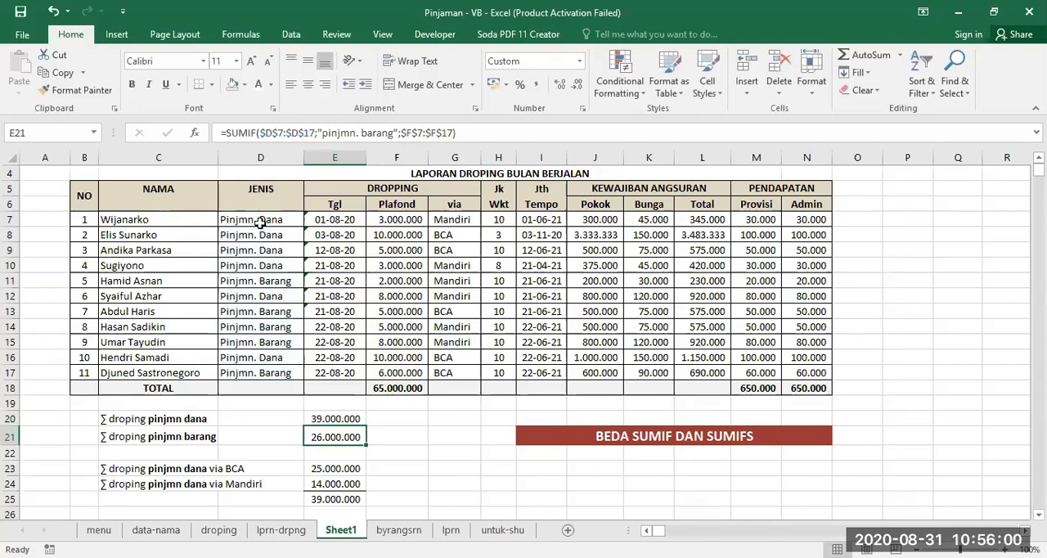
- Copy the SUMIF formula from E20 down to E21 and change the copy's criterion to "pinjmn. barang"
{"action": "left_click", "coordinate": [347, 418]}
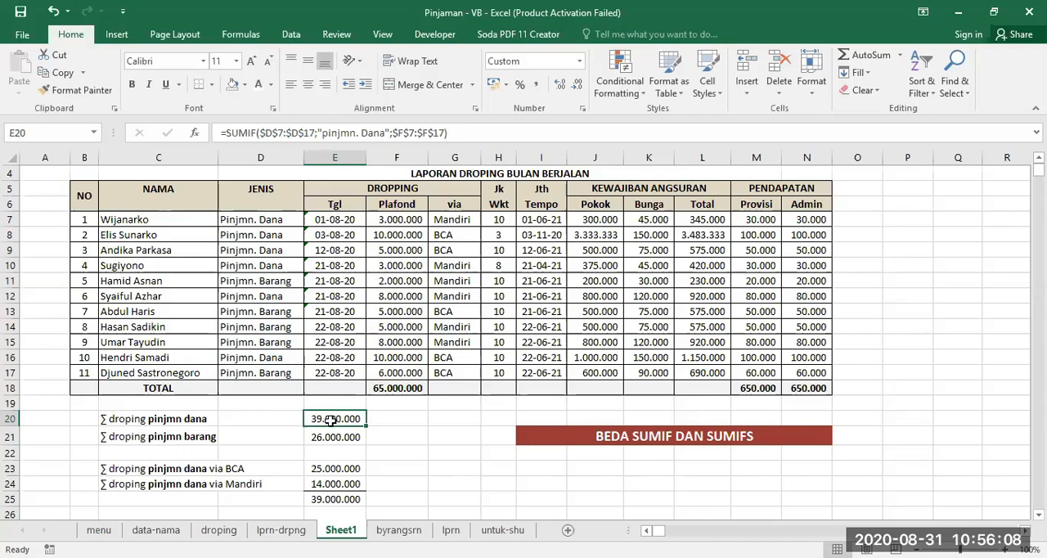
{"action": "left_click_drag", "start_coordinate": [366, 426], "coordinate": [368, 446]}
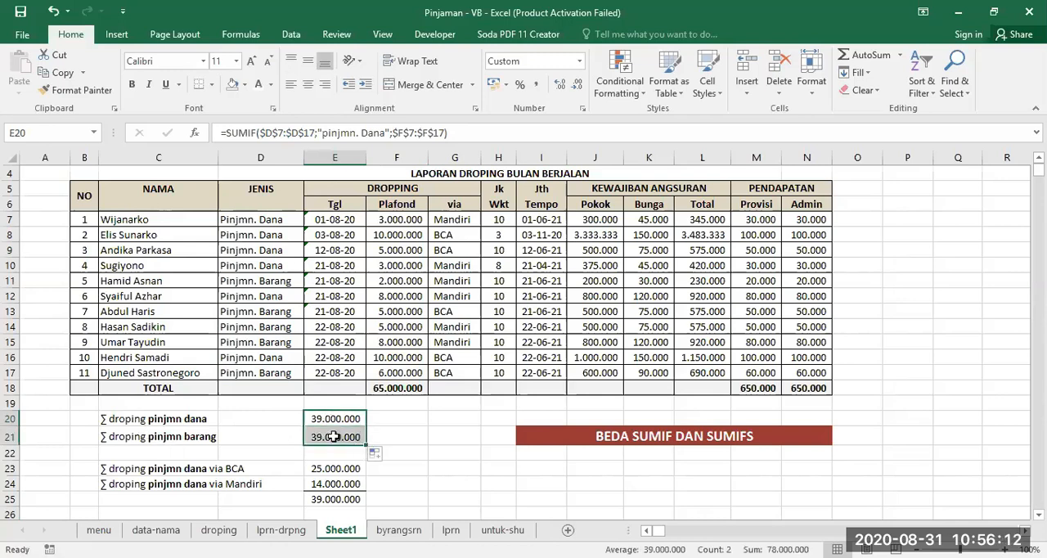
{"action": "left_click", "coordinate": [337, 440]}
{"action": "left_click", "coordinate": [362, 134]}
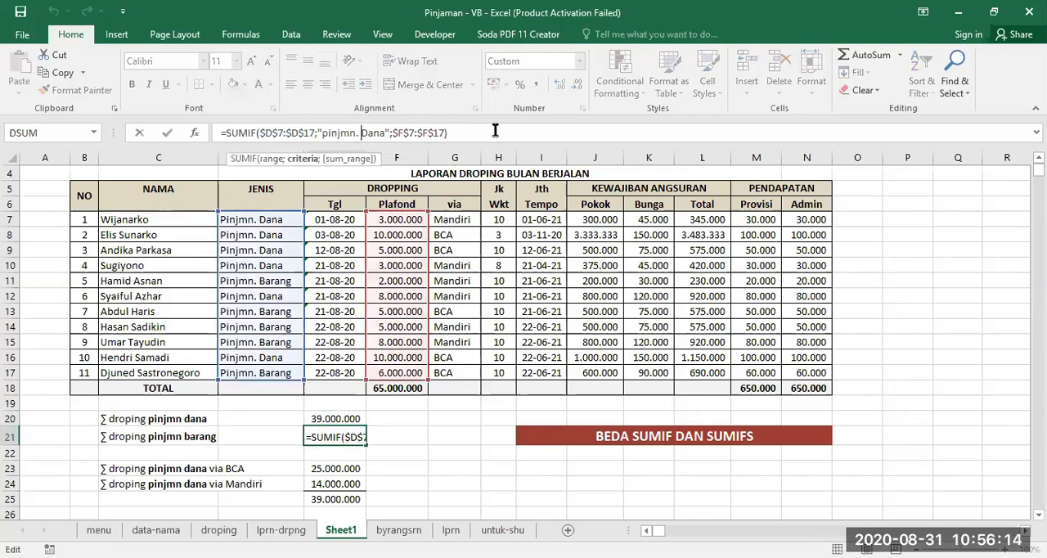
{"action": "type", "text": "baran"}
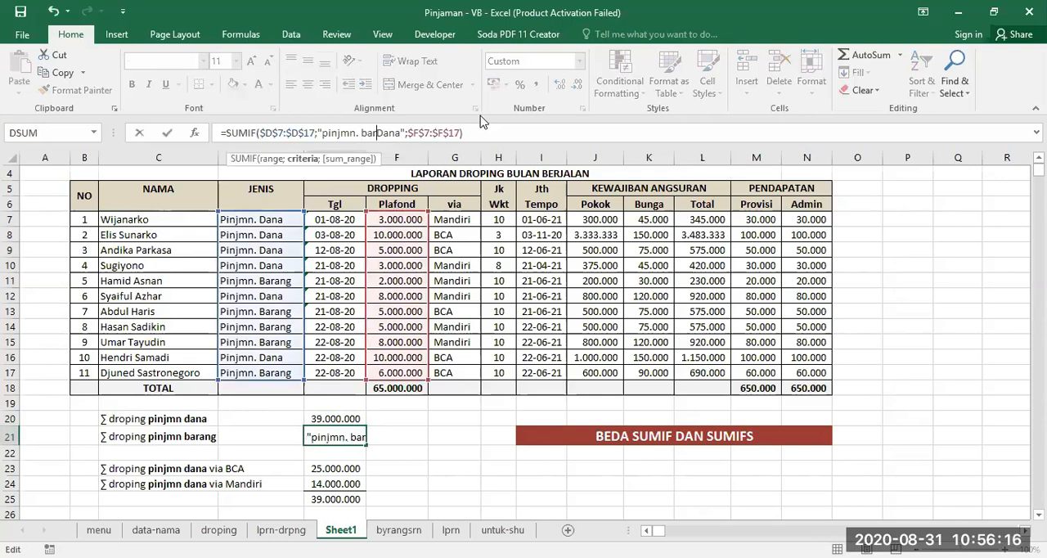
{"action": "type", "text": "g"}
{"action": "key", "text": "Delete"}
{"action": "key", "text": "Delete"}
{"action": "key", "text": "Delete"}
{"action": "key", "text": "Delete"}
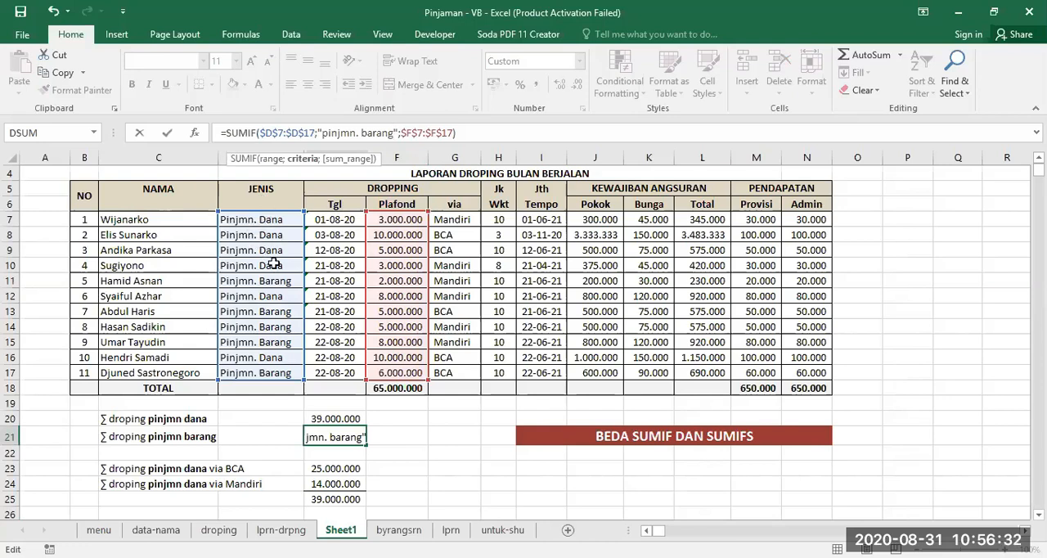
{"action": "key", "text": "Return"}
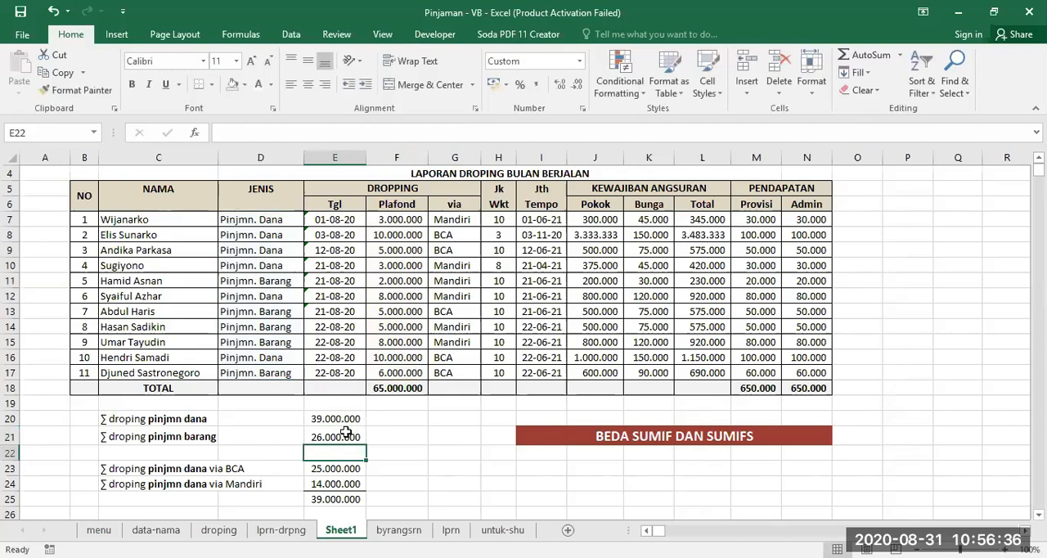
- Check the combined sum of E20:E21 and compare the labels of the pinjmn dana totals in C20 and C23
{"action": "left_click_drag", "start_coordinate": [334, 422], "coordinate": [337, 435]}
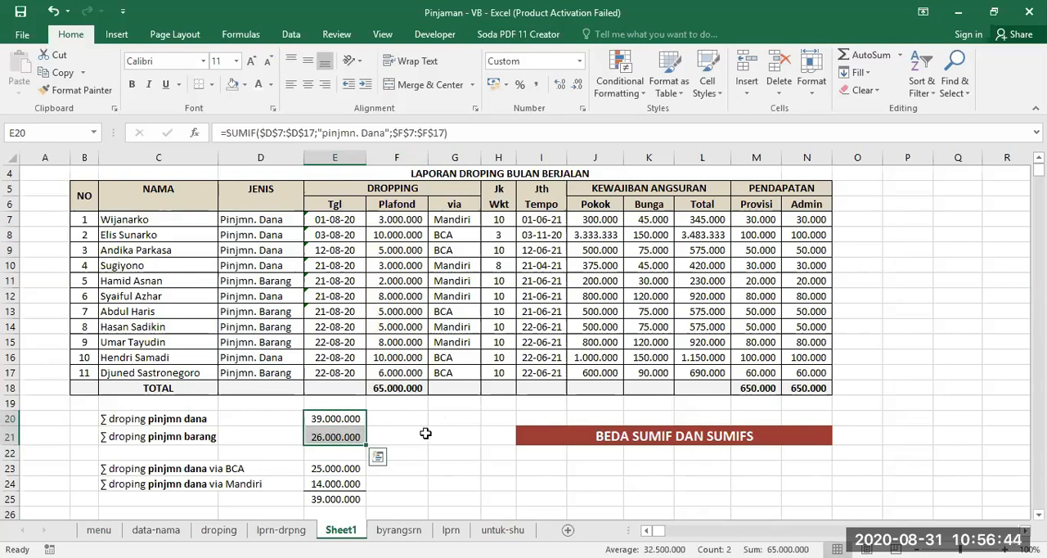
{"action": "scroll", "coordinate": [422, 436], "scroll_direction": "down", "scroll_amount": 1}
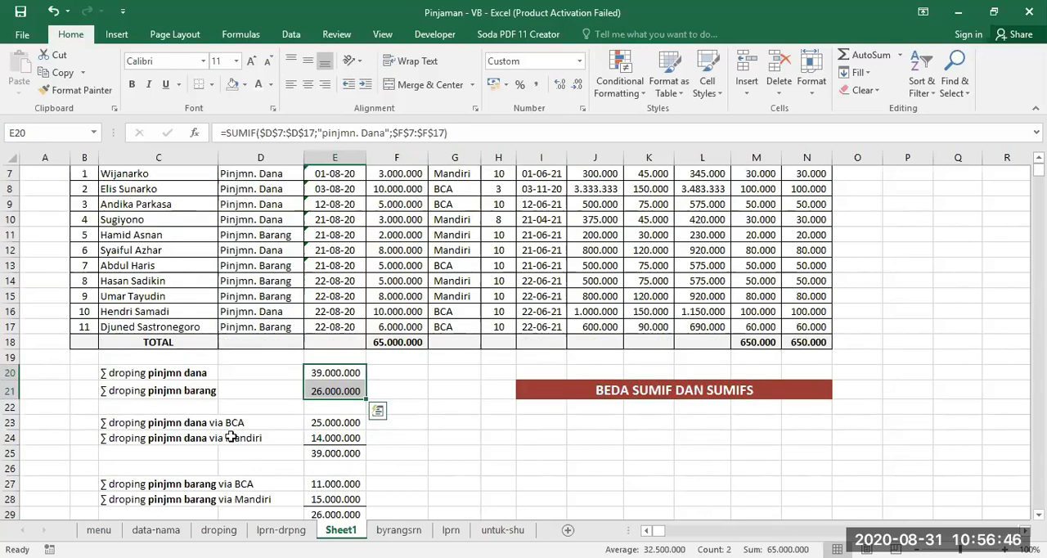
{"action": "left_click", "coordinate": [164, 373]}
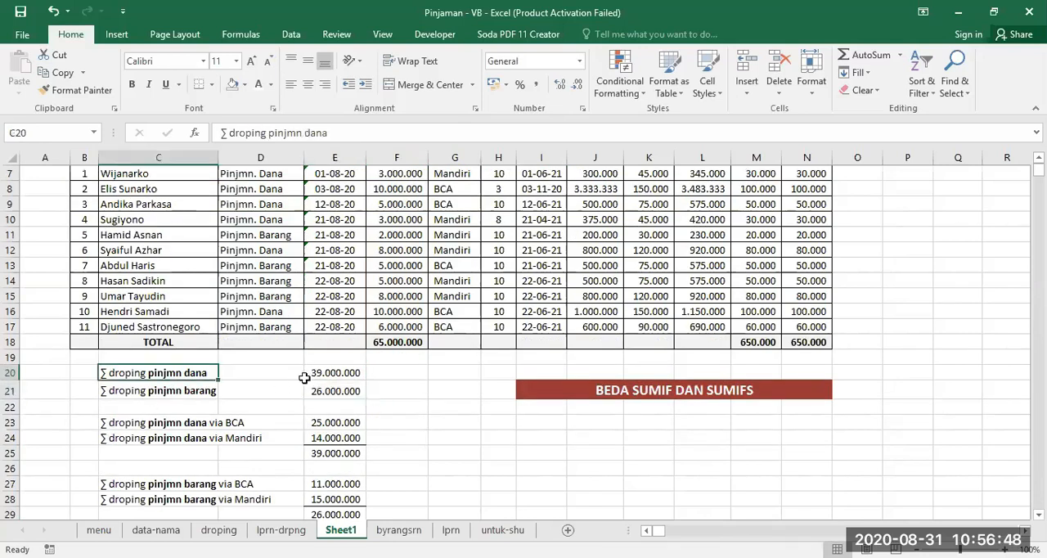
{"action": "left_click", "coordinate": [127, 424]}
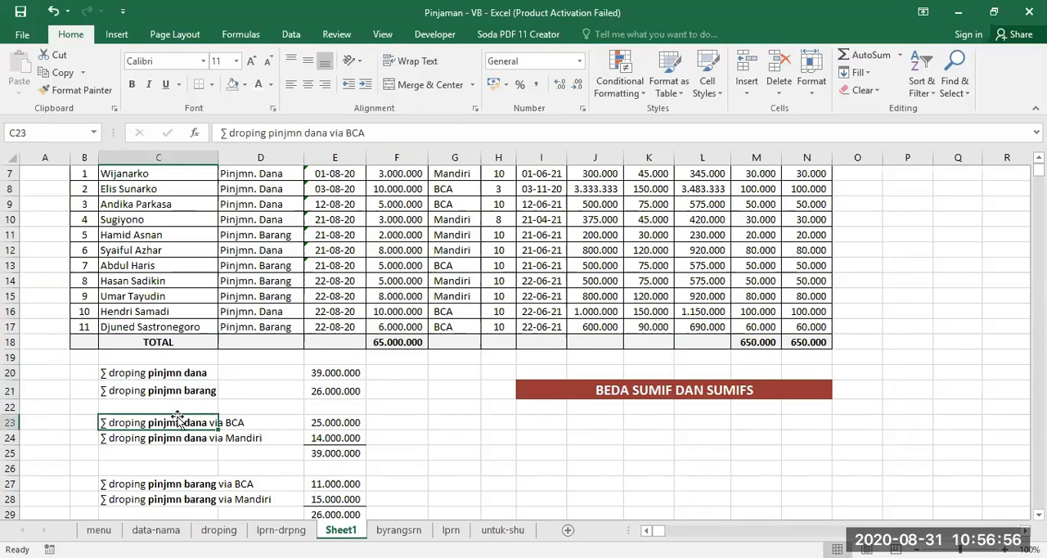
- Examine the SUMIFS formula in E23 and the JENIS, via and Plafond columns in rows 7 to 17
{"action": "scroll", "coordinate": [402, 429], "scroll_direction": "up", "scroll_amount": 1}
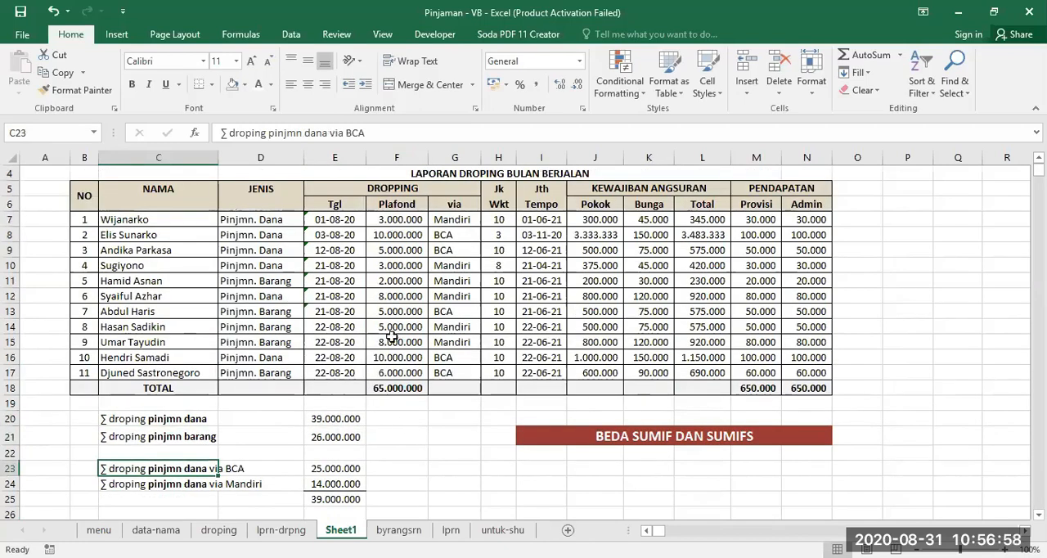
{"action": "left_click", "coordinate": [326, 470]}
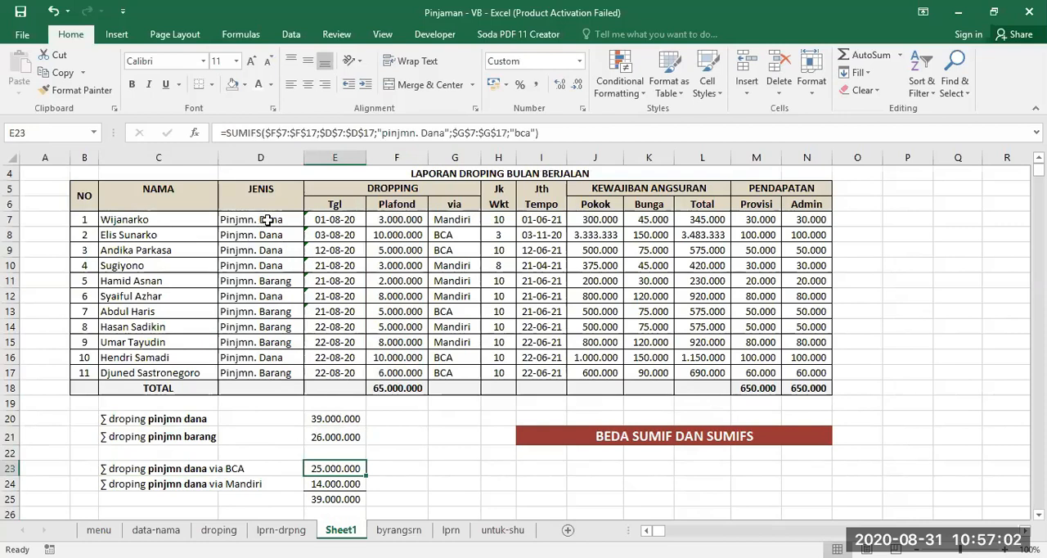
{"action": "left_click_drag", "start_coordinate": [267, 219], "coordinate": [272, 373]}
{"action": "left_click_drag", "start_coordinate": [455, 220], "coordinate": [455, 373]}
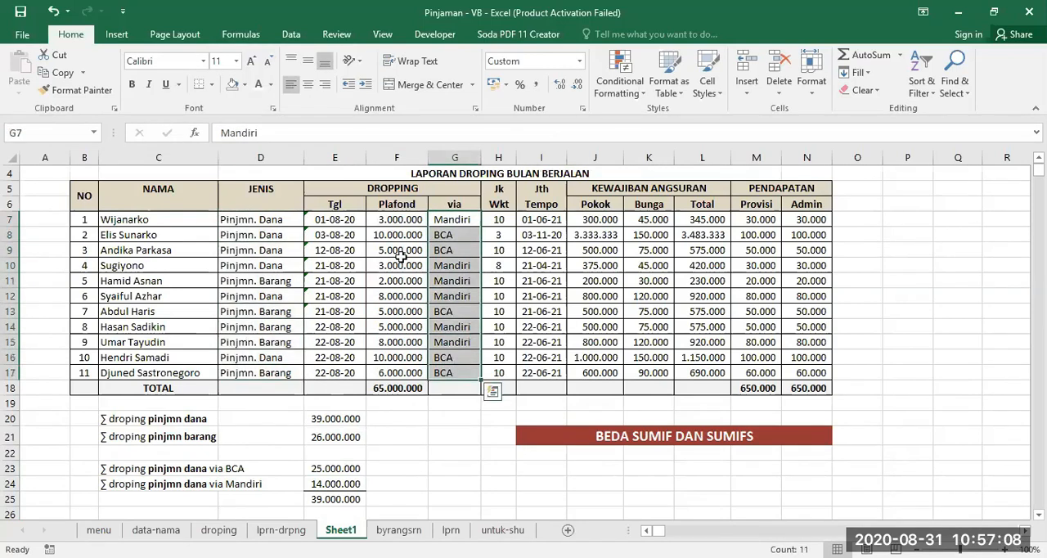
{"action": "left_click_drag", "start_coordinate": [396, 219], "coordinate": [402, 371]}
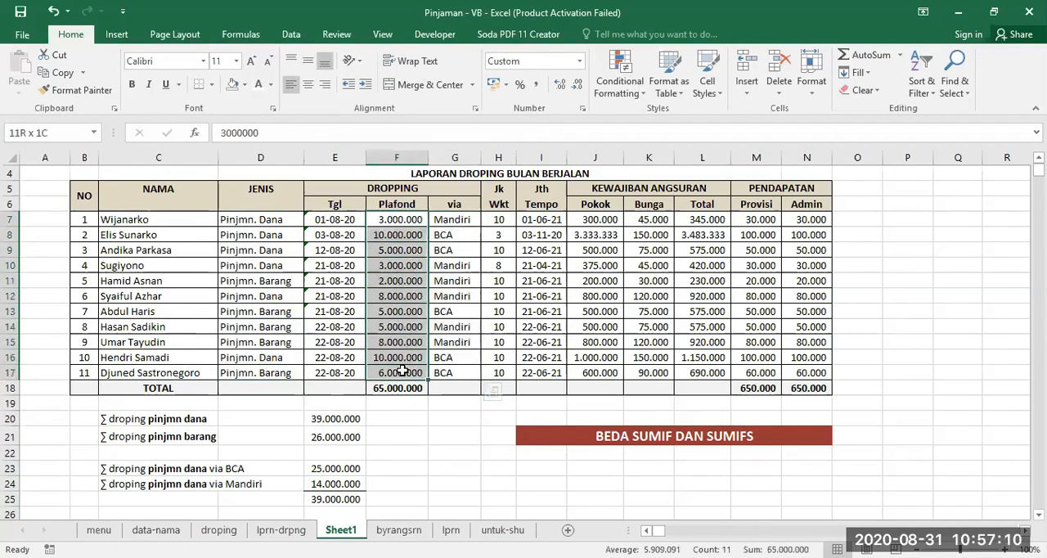
- Replace the formula in E23 with a new SUMIFS function
{"action": "left_click", "coordinate": [335, 468]}
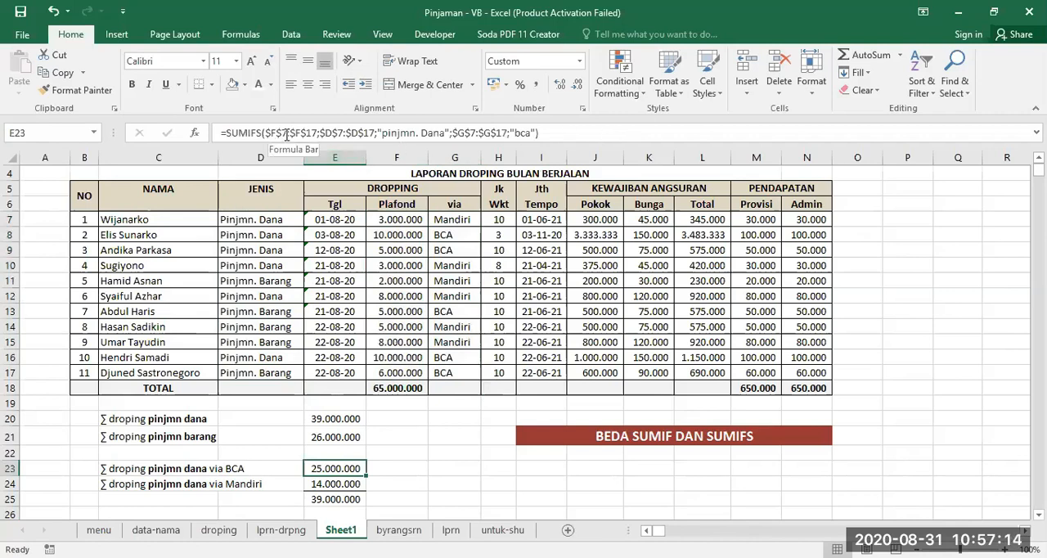
{"action": "type", "text": "="}
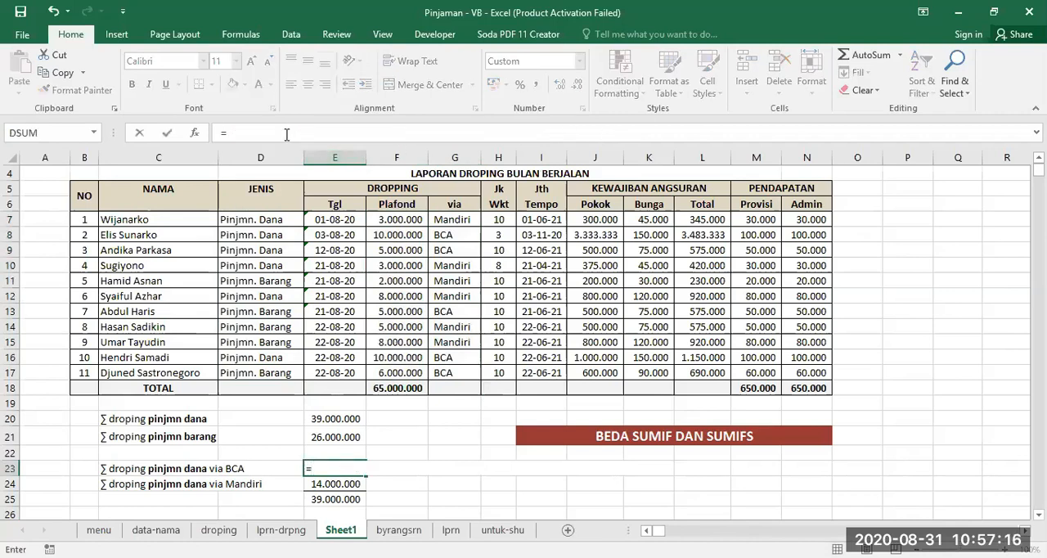
{"action": "type", "text": "IF"}
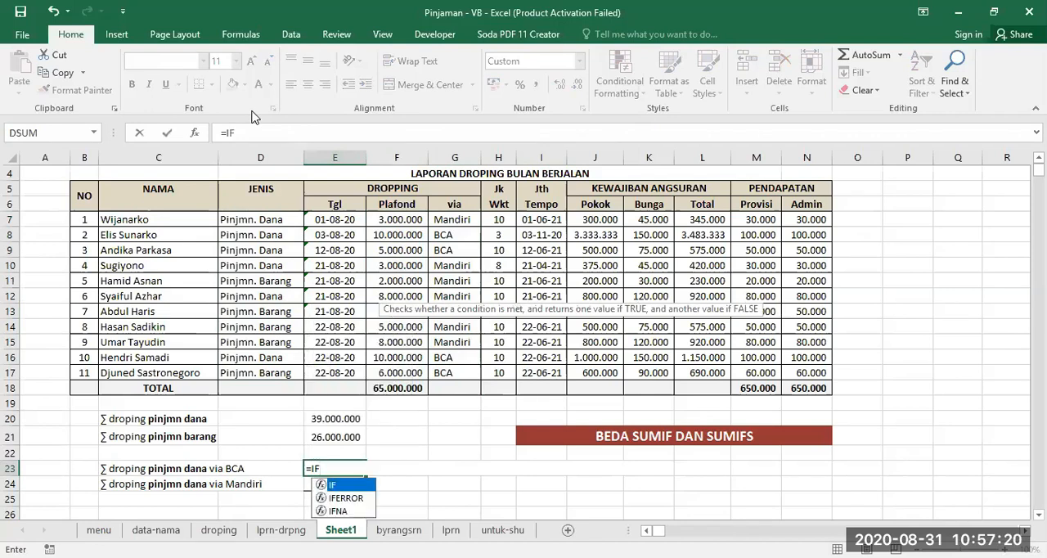
{"action": "key", "text": "BackSpace"}
{"action": "key", "text": "BackSpace"}
{"action": "type", "text": "S"}
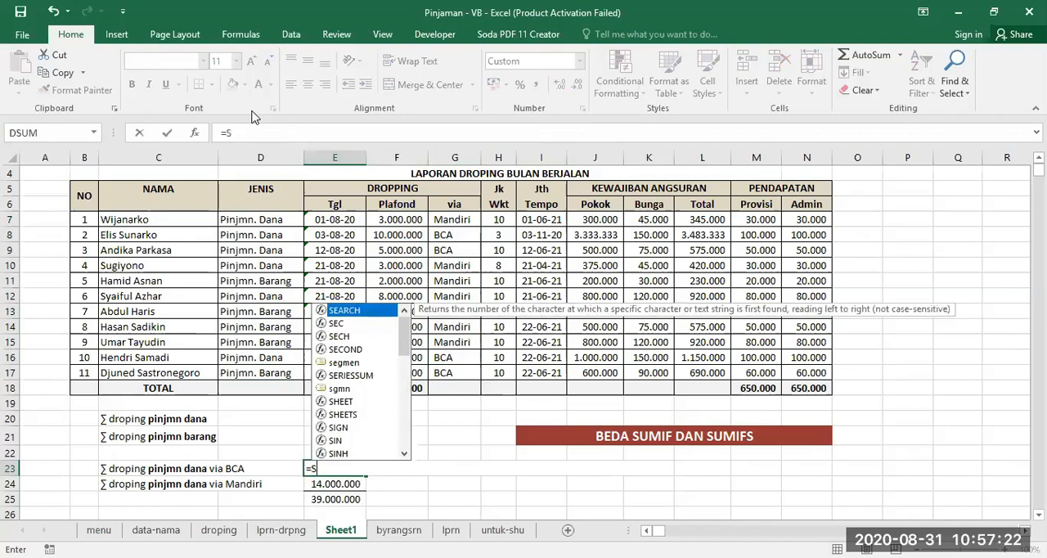
{"action": "type", "text": "UMIFS"}
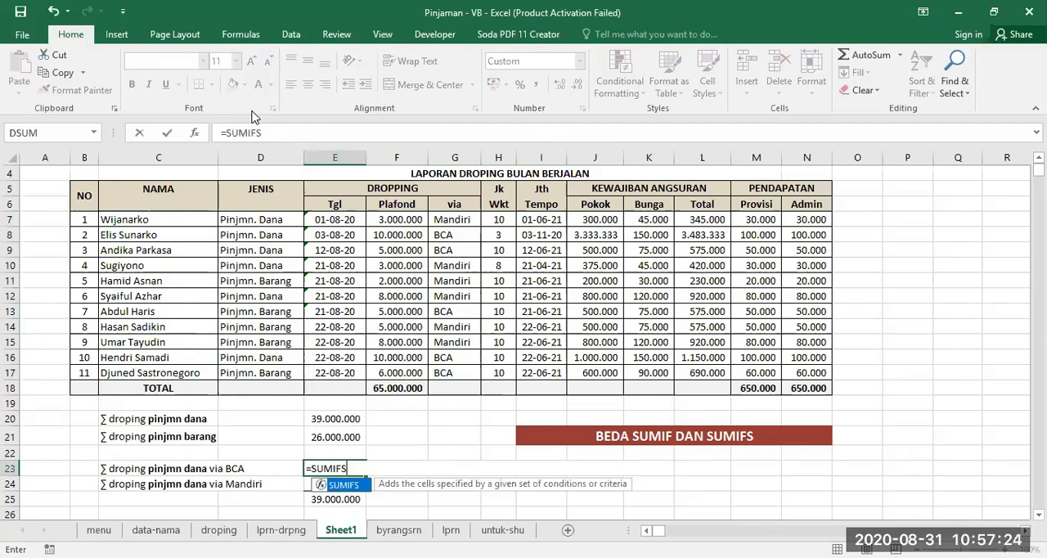
{"action": "type", "text": "("}
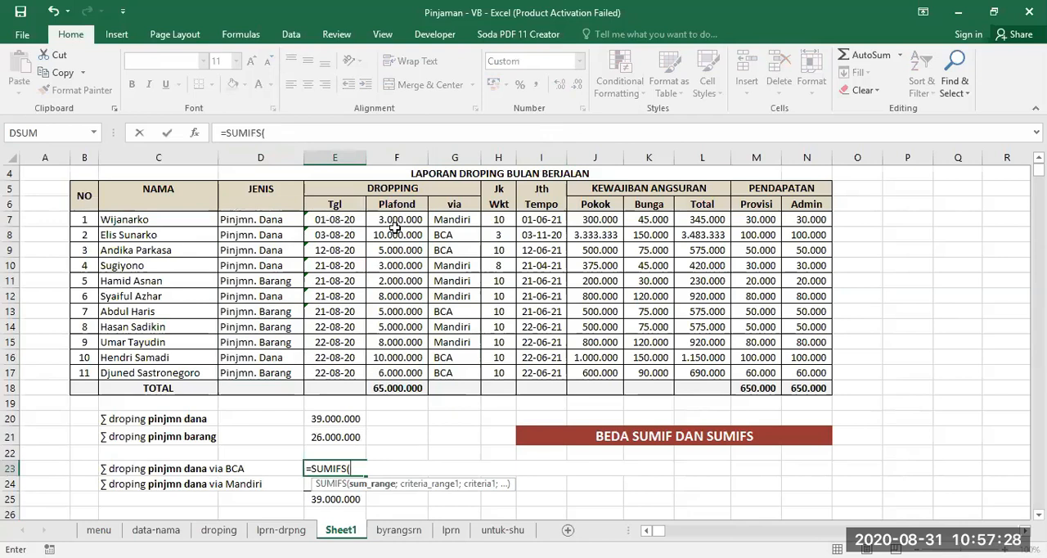
- Set the sum range of the SUMIFS formula in E23 to the absolute Plafond range $F$7:$F$17
{"action": "left_click_drag", "start_coordinate": [395, 216], "coordinate": [389, 366]}
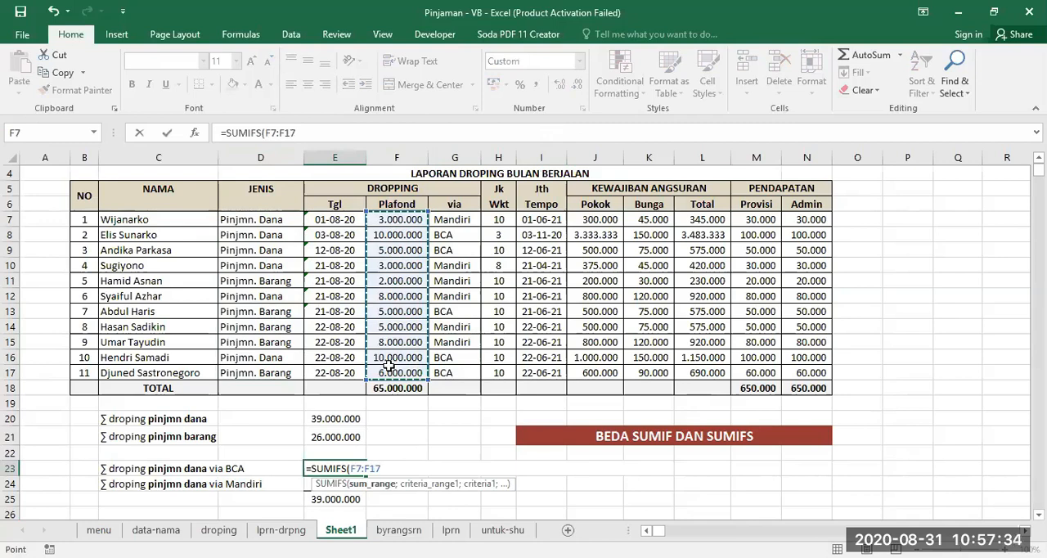
{"action": "key", "text": "F4"}
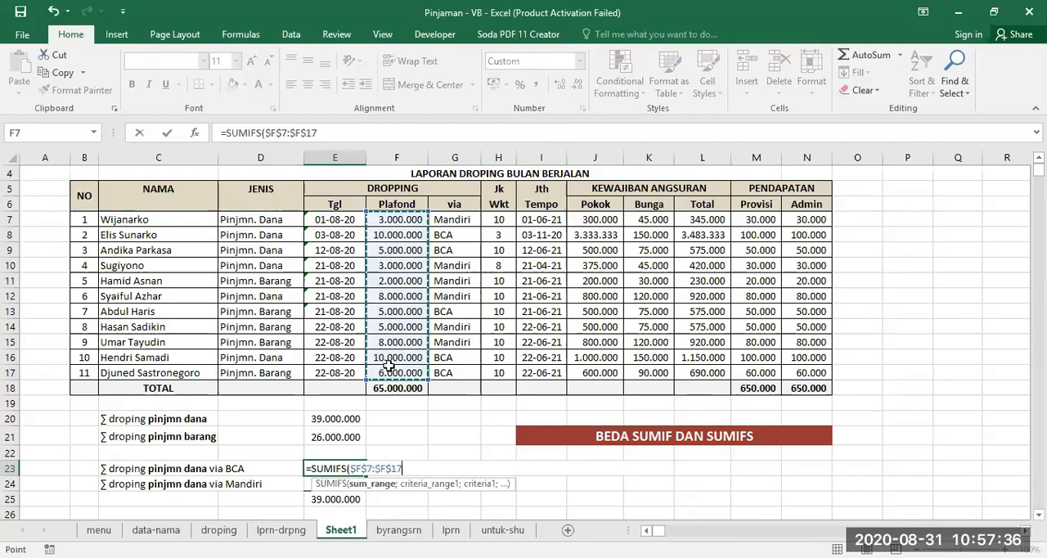
{"action": "left_click", "coordinate": [343, 132]}
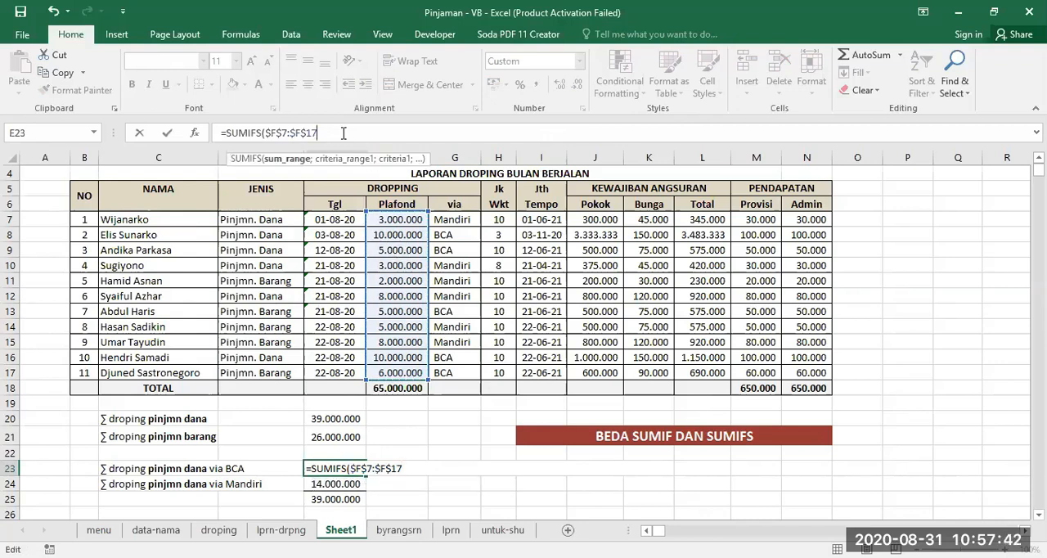
{"action": "type", "text": ";"}
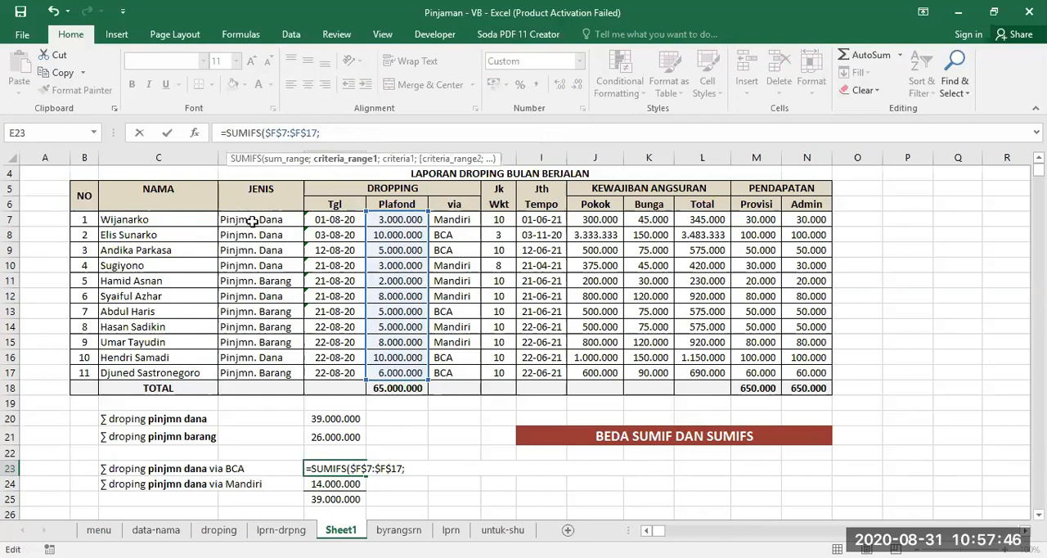
- Add the absolute via range $G$7:$G$17 with the criterion "bca" as the first condition of the SUMIFS formula in E23
{"action": "left_click_drag", "start_coordinate": [243, 219], "coordinate": [243, 372]}
{"action": "left_click_drag", "start_coordinate": [451, 219], "coordinate": [445, 372]}
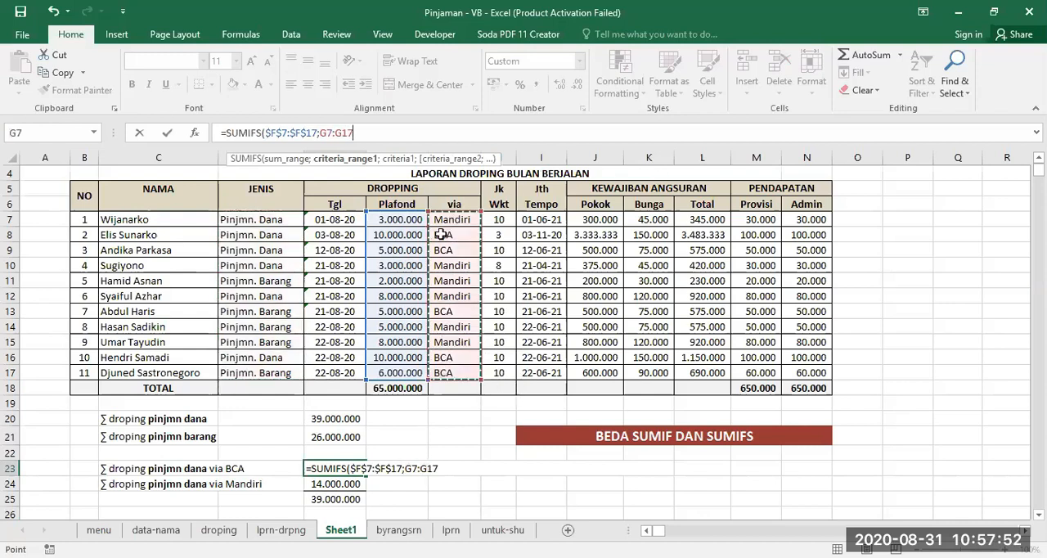
{"action": "key", "text": "F4"}
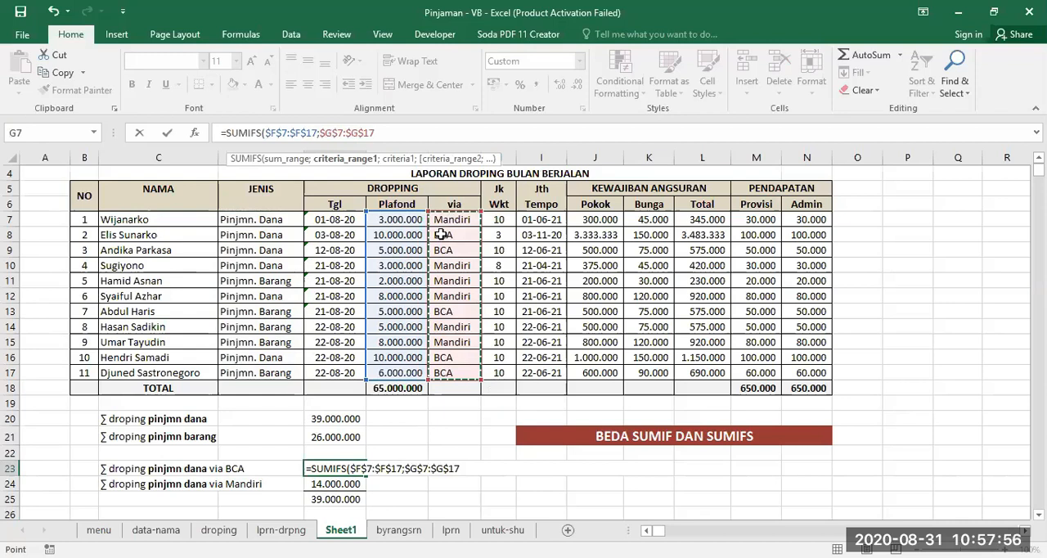
{"action": "type", "text": ";"}
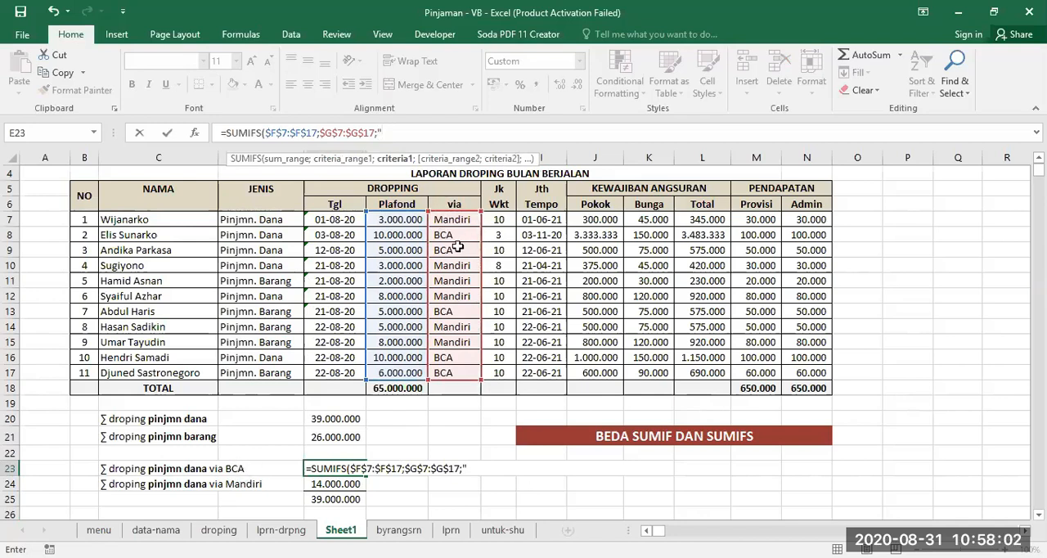
{"action": "type", "text": "bca\""}
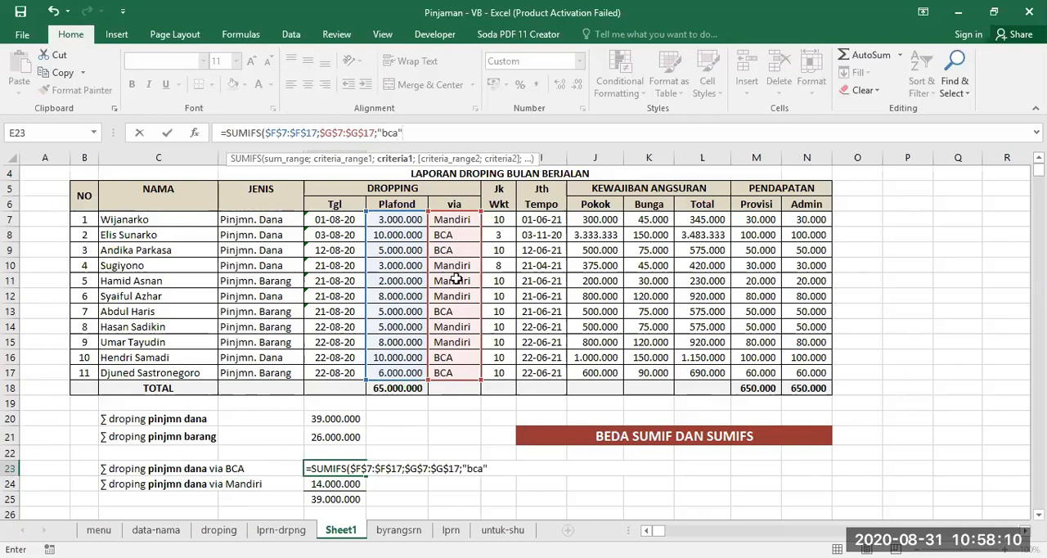
{"action": "type", "text": ";"}
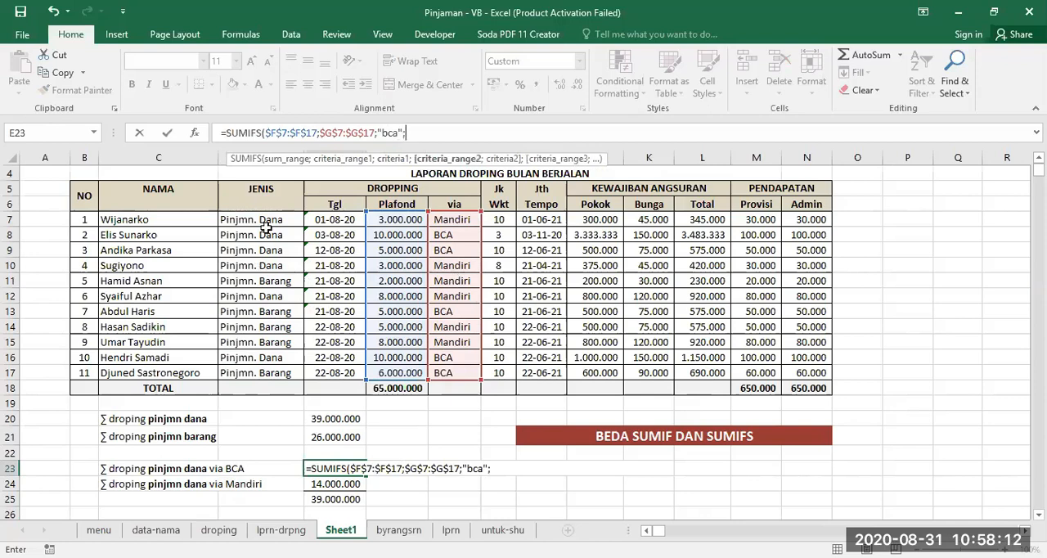
- Add the absolute JENIS range $D$7:$D$17 as the second criteria range of the SUMIFS formula in E23
{"action": "left_click_drag", "start_coordinate": [256, 219], "coordinate": [262, 373]}
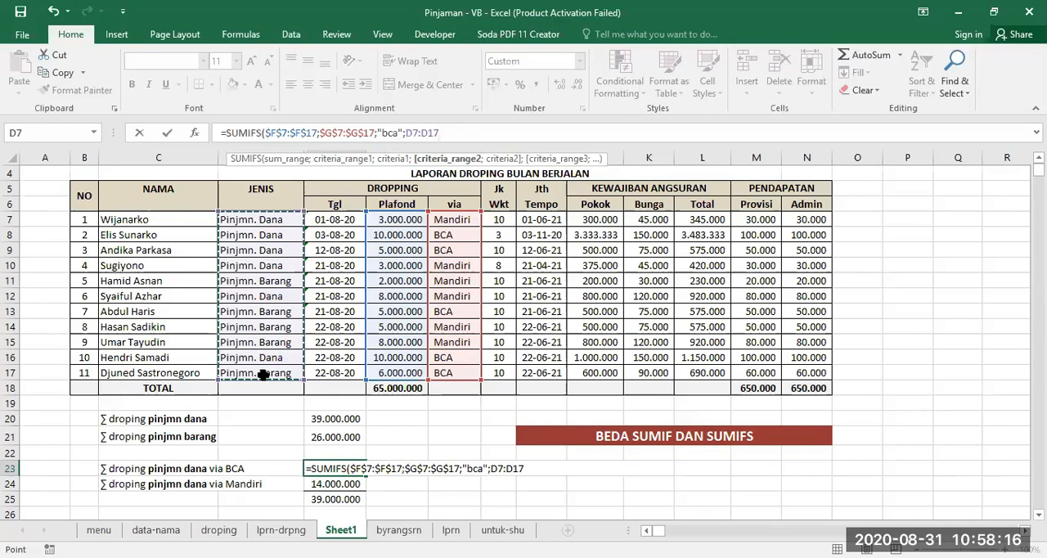
{"action": "key", "text": "F4"}
{"action": "key", "text": "F8"}
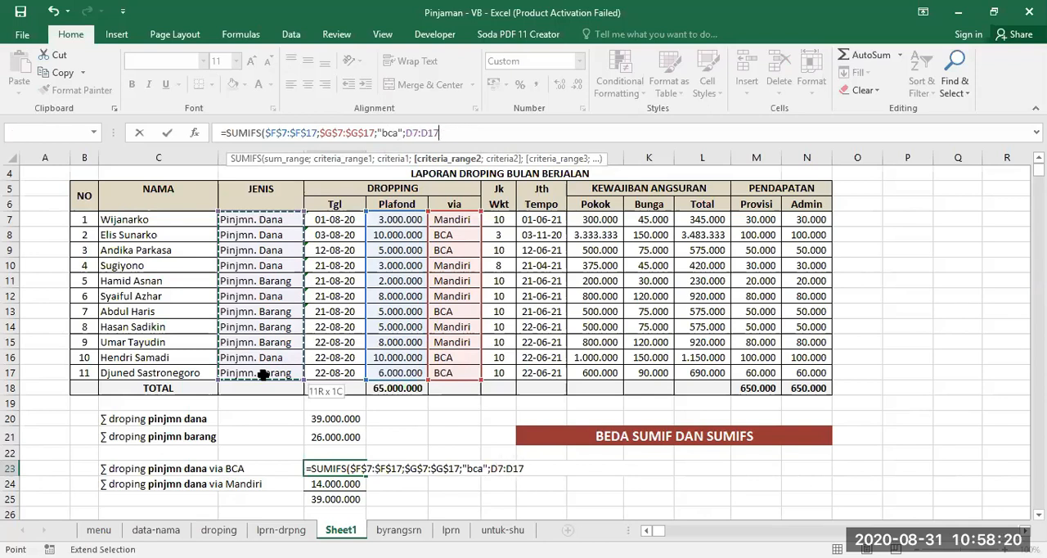
{"action": "key", "text": "F4"}
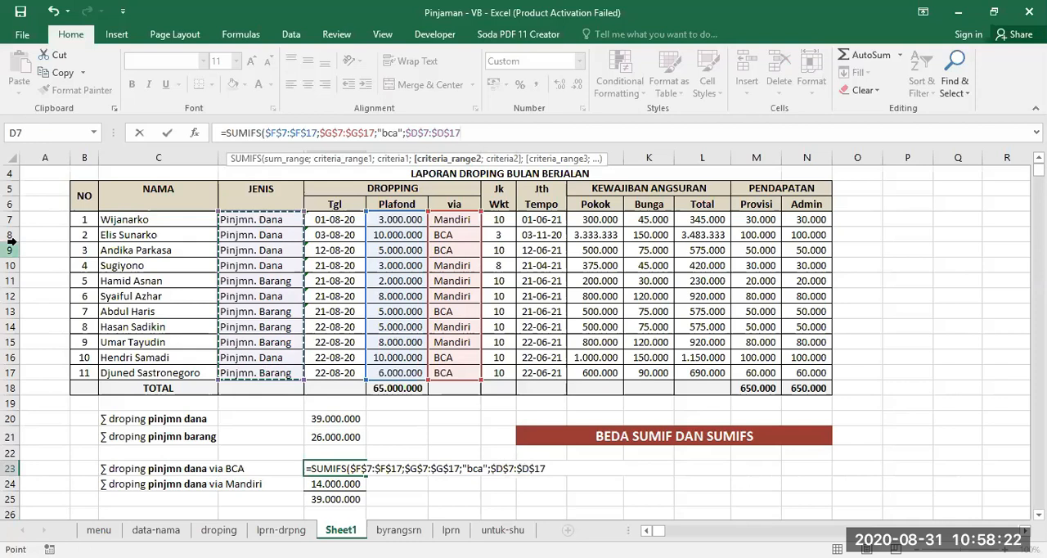
{"action": "type", "text": ";"}
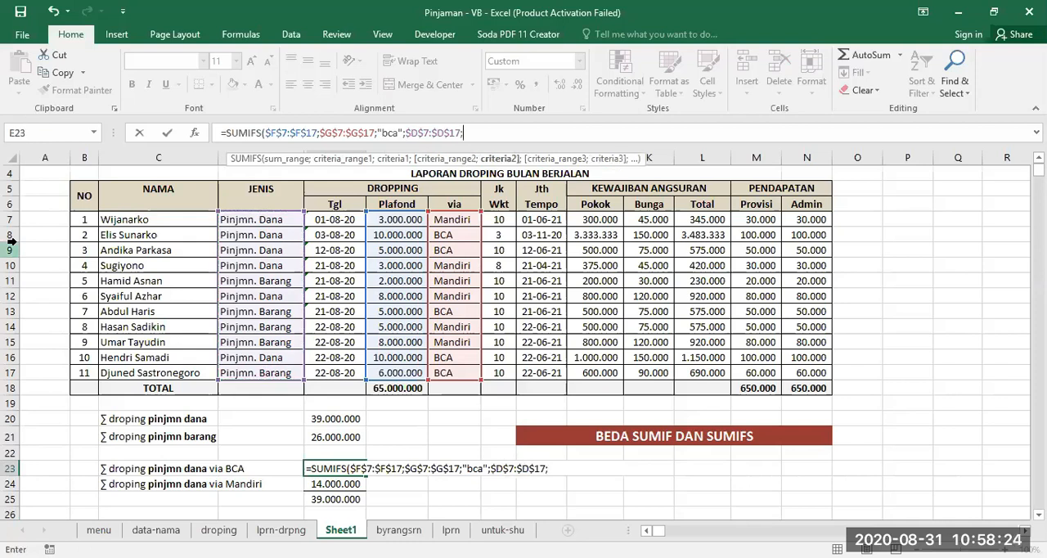
{"action": "type", "text": "\"pinjmn. dana"}
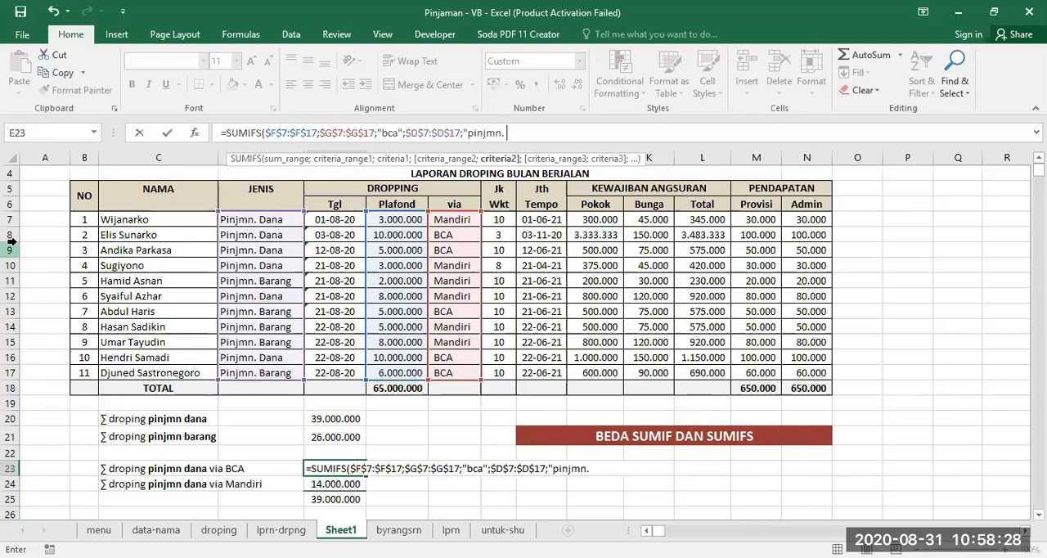
- Complete the SUMIFS formula in E23 with the second criterion "pinjmn. Dana" and copy it down to E24
{"action": "key", "text": "BackSpace"}
{"action": "key", "text": "BackSpace"}
{"action": "key", "text": "BackSpace"}
{"action": "key", "text": "BackSpace"}
{"action": "type", "text": "Dana\")"}
{"action": "key", "text": "Return"}
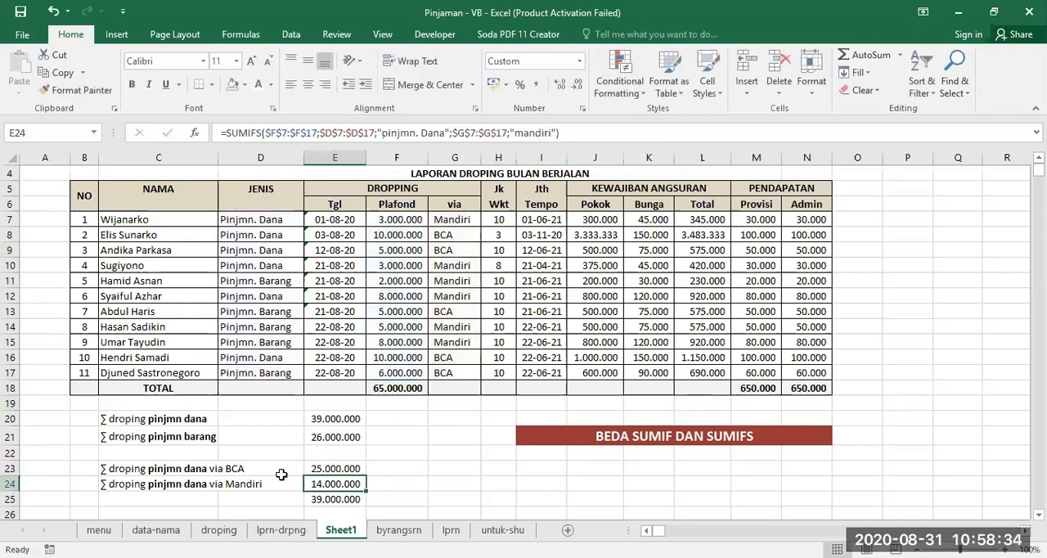
{"action": "left_click", "coordinate": [332, 468]}
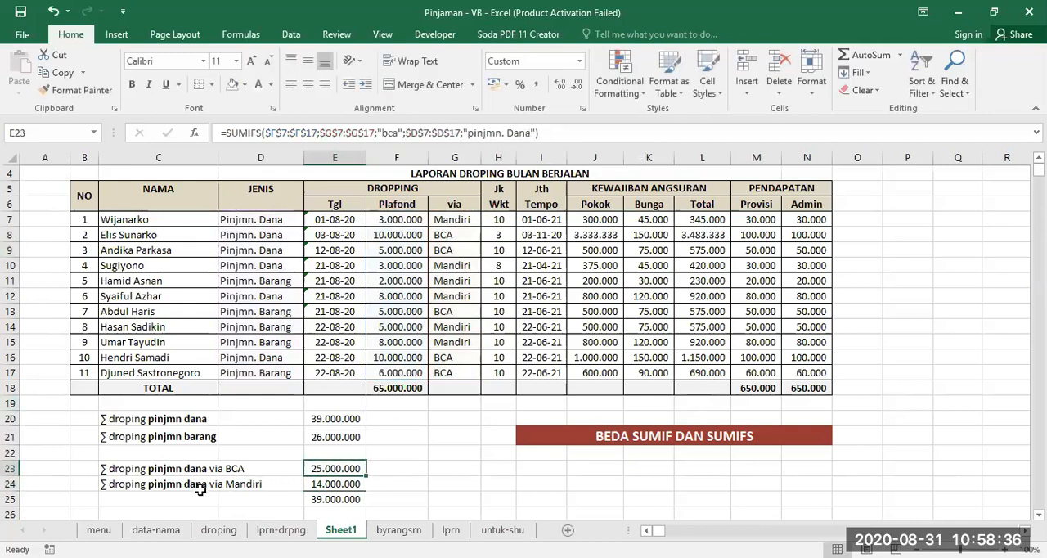
{"action": "left_click_drag", "start_coordinate": [365, 475], "coordinate": [368, 491]}
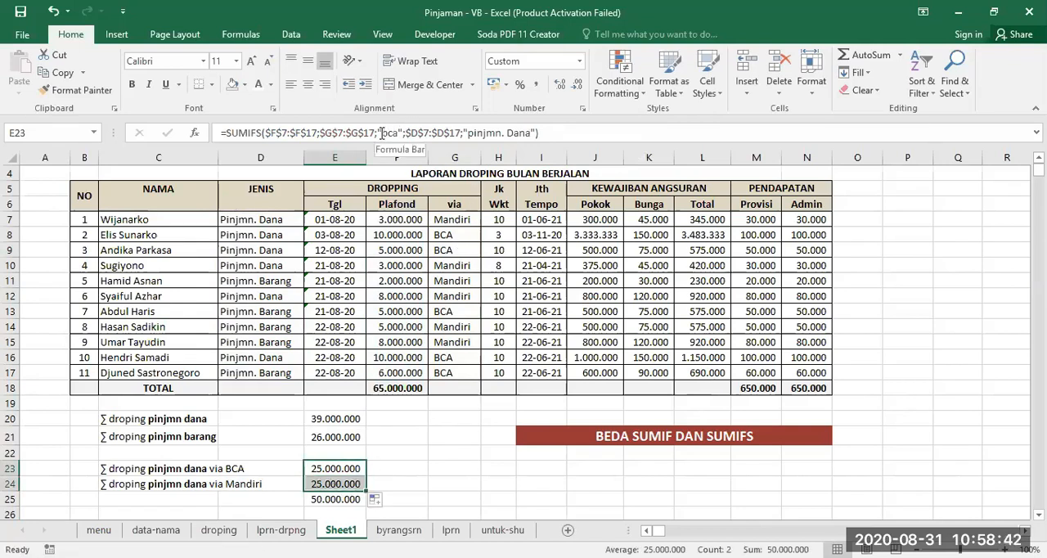
- Try to change the bank criterion of the SUMIFS formula in E23 to "mANDIRI" and undo that edit
{"action": "left_click", "coordinate": [381, 134]}
{"action": "type", "text": "mNDIRI"}
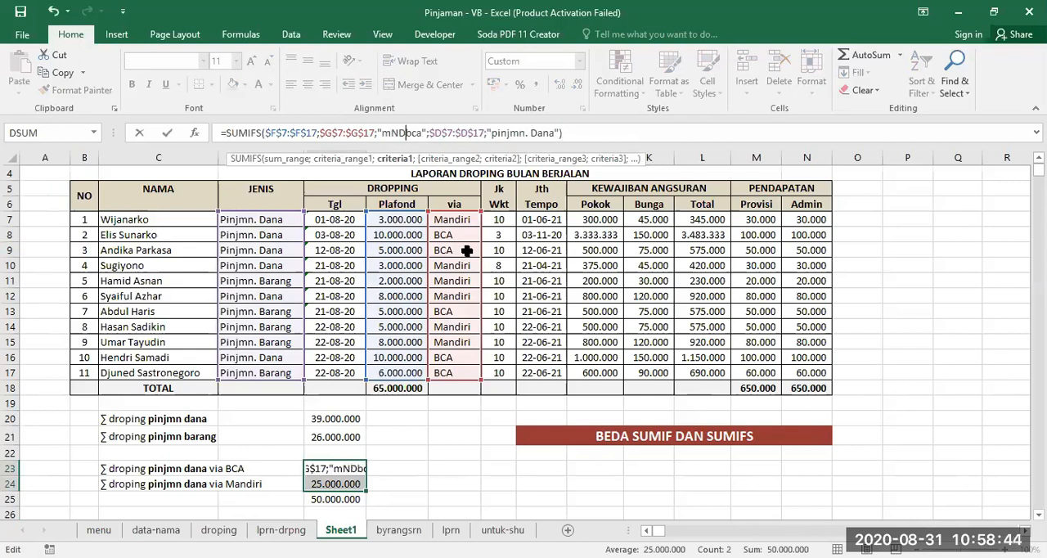
{"action": "key", "text": "BackSpace"}
{"action": "key", "text": "BackSpace"}
{"action": "key", "text": "BackSpace"}
{"action": "key", "text": "BackSpace"}
{"action": "key", "text": "BackSpace"}
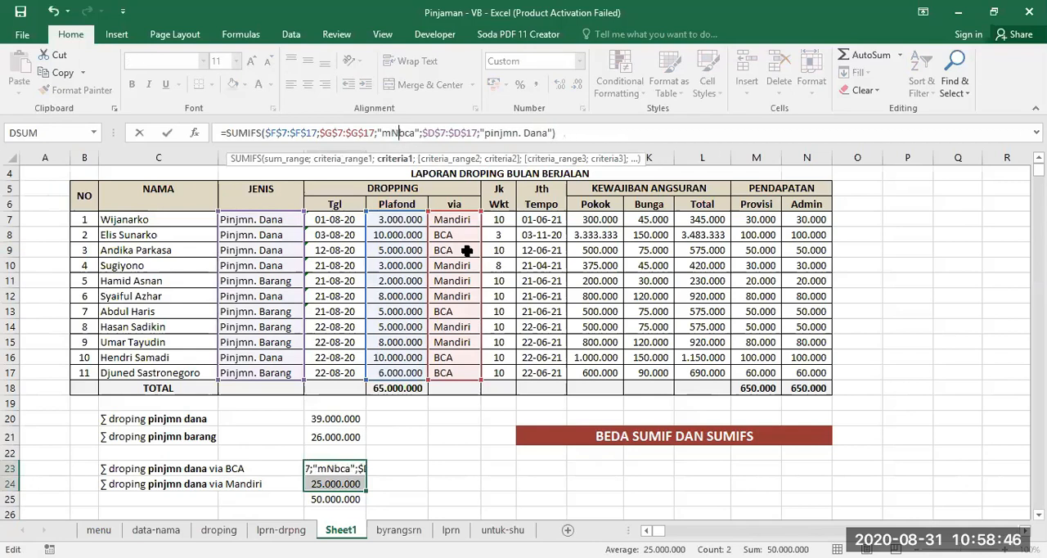
{"action": "type", "text": "ANDIRI"}
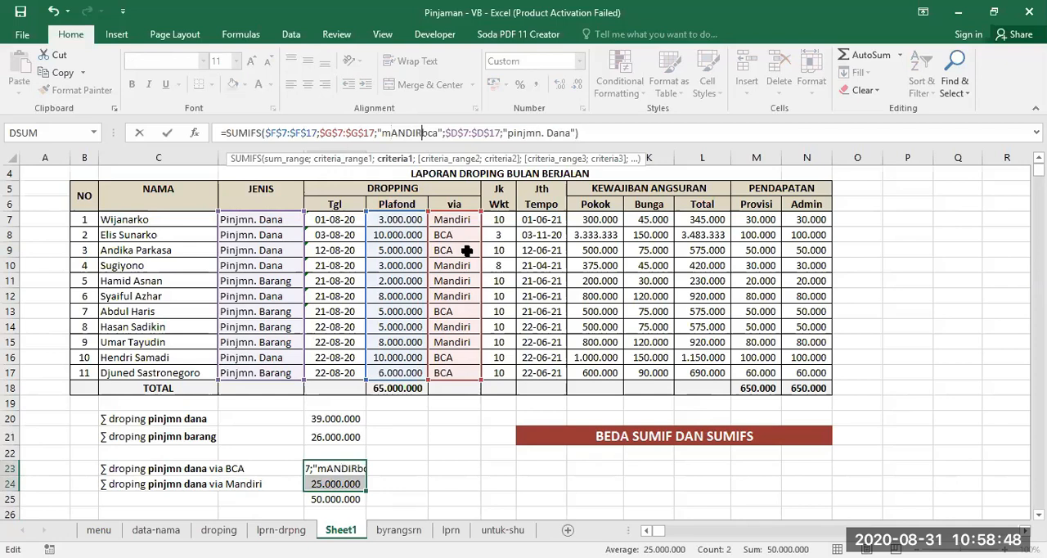
{"action": "key", "text": "Delete"}
{"action": "key", "text": "Delete"}
{"action": "key", "text": "Delete"}
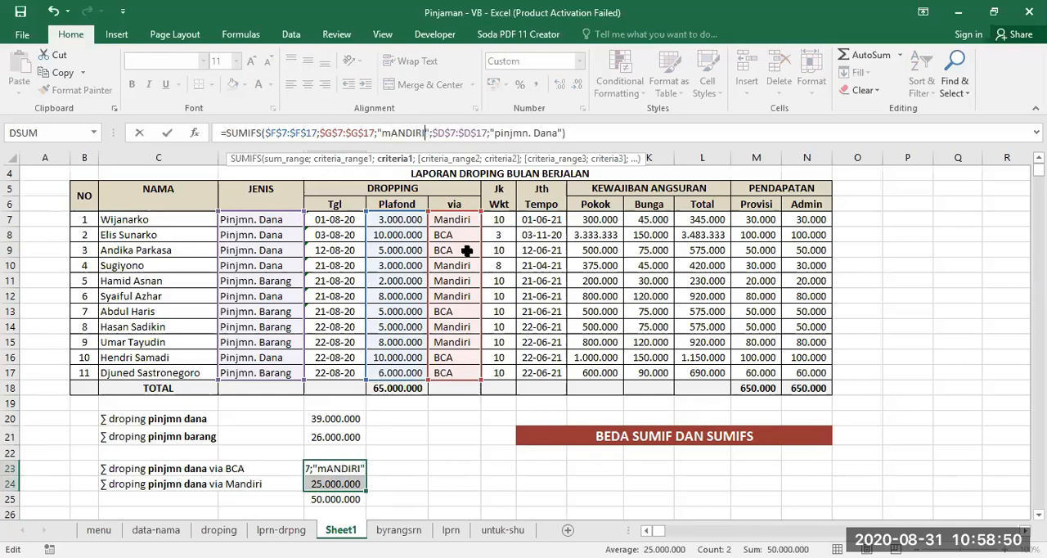
{"action": "key", "text": "Escape"}
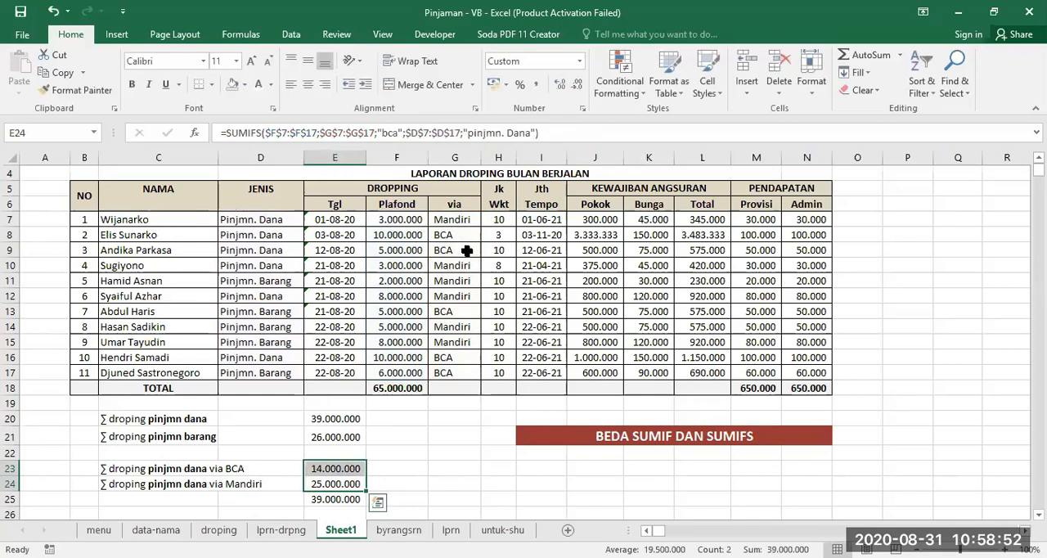
{"action": "left_click", "coordinate": [335, 471]}
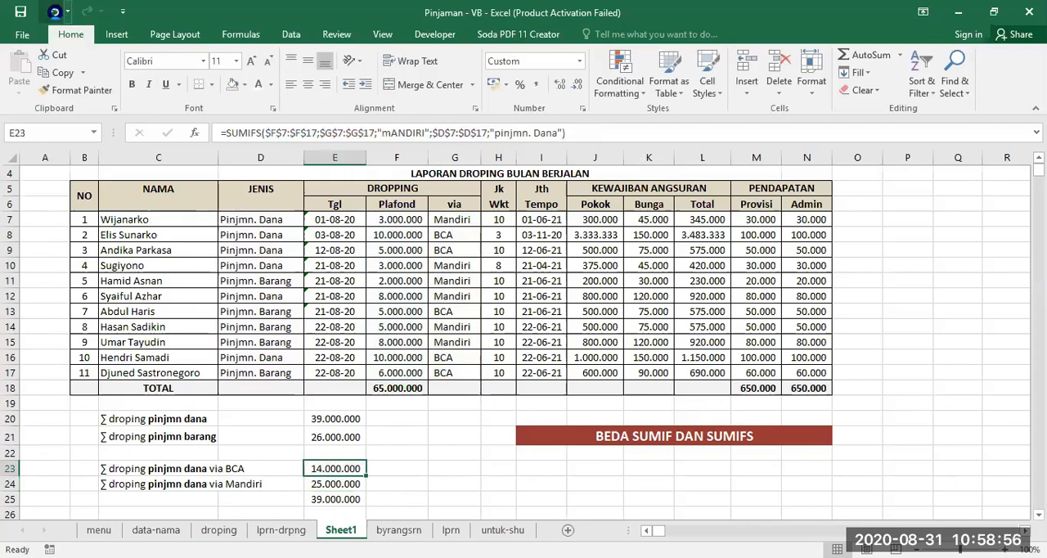
{"action": "left_click", "coordinate": [53, 11]}
- Change the bank criterion of the SUMIFS formula in E24 to "mandiri"
{"action": "left_click", "coordinate": [337, 473]}
{"action": "left_click", "coordinate": [339, 483]}
{"action": "left_click", "coordinate": [381, 131]}
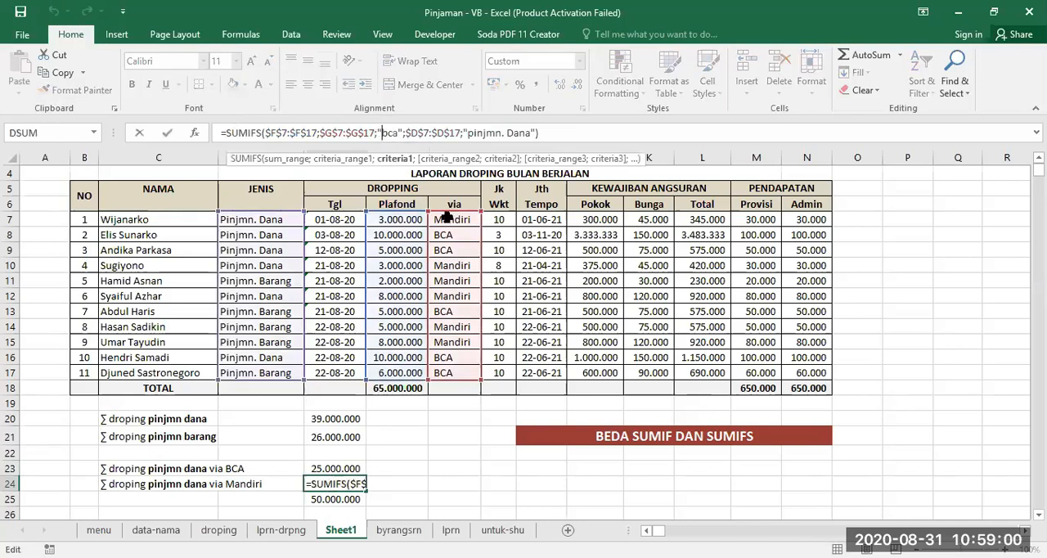
{"action": "type", "text": "mandiri"}
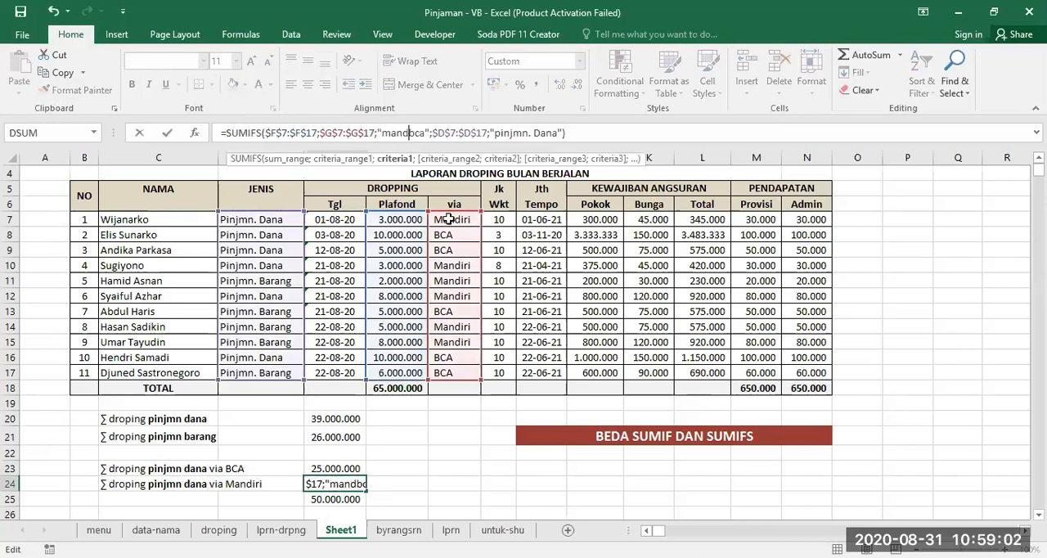
{"action": "key", "text": "Delete"}
{"action": "key", "text": "Delete"}
{"action": "key", "text": "Delete"}
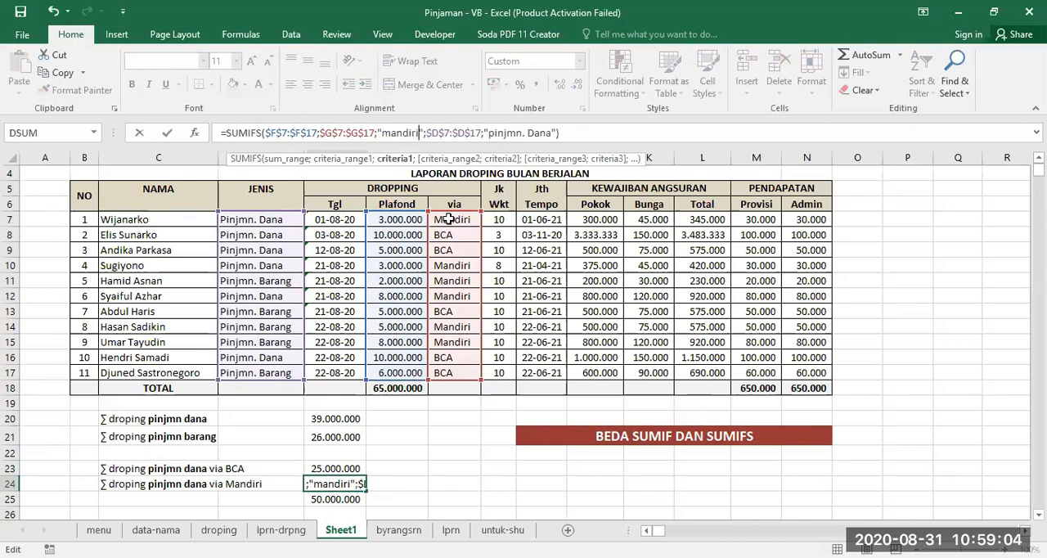
{"action": "key", "text": "Return"}
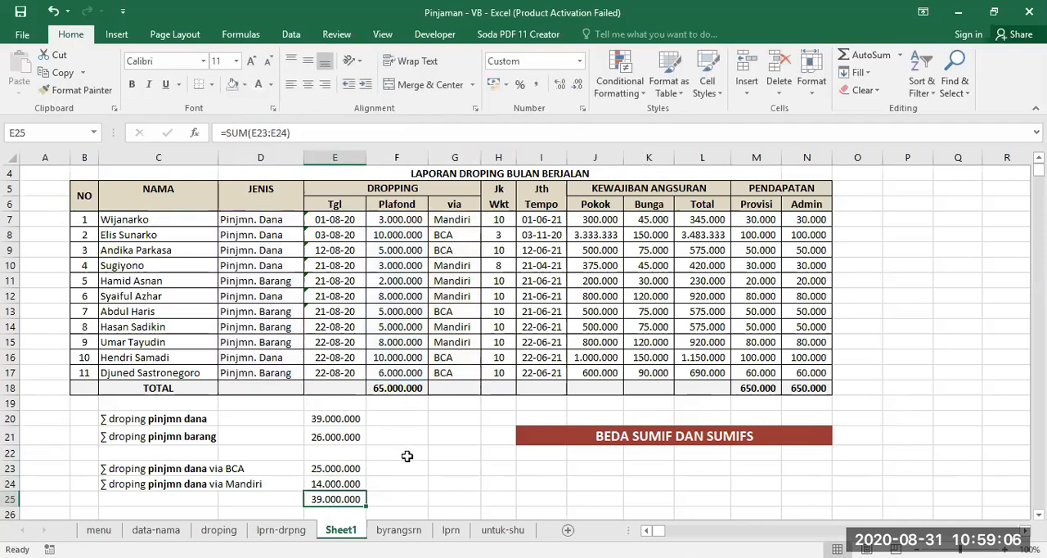
- Compare the pinjmn dana totals in E20 and E25, and clear the existing formula from E27
{"action": "scroll", "coordinate": [407, 456], "scroll_direction": "down", "scroll_amount": 1}
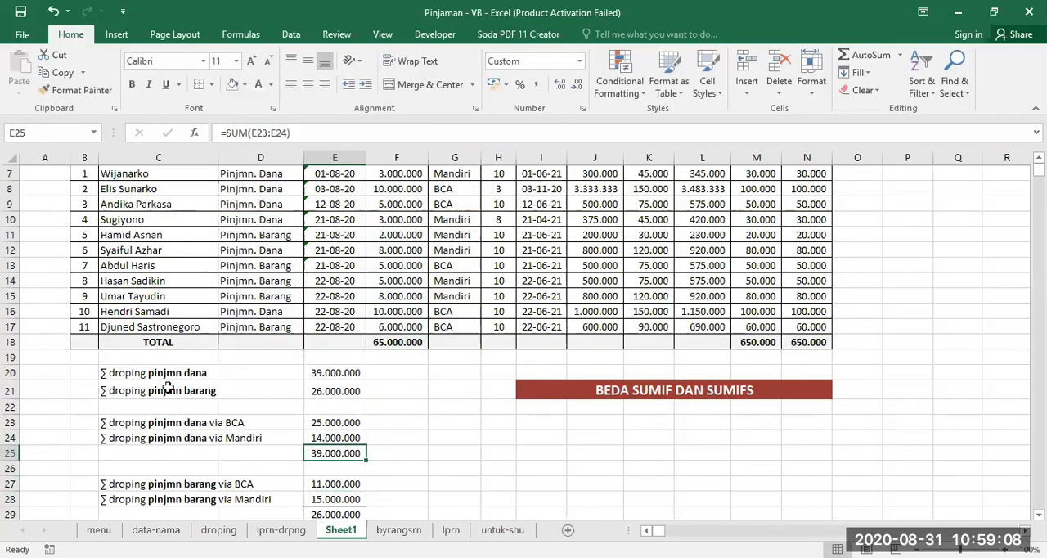
{"action": "left_click", "coordinate": [331, 372]}
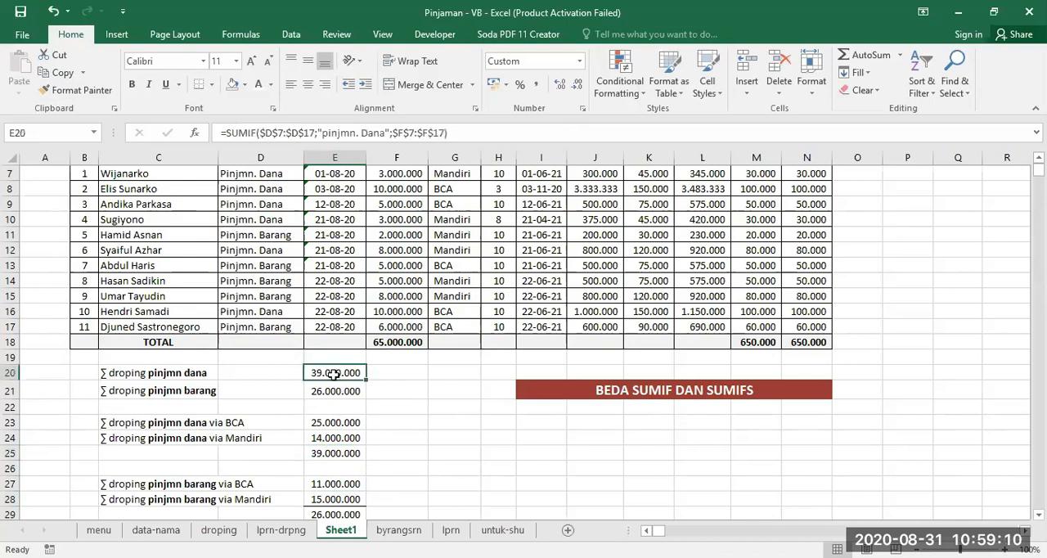
{"action": "left_click", "coordinate": [325, 451]}
{"action": "left_click", "coordinate": [331, 372]}
{"action": "left_click", "coordinate": [335, 484]}
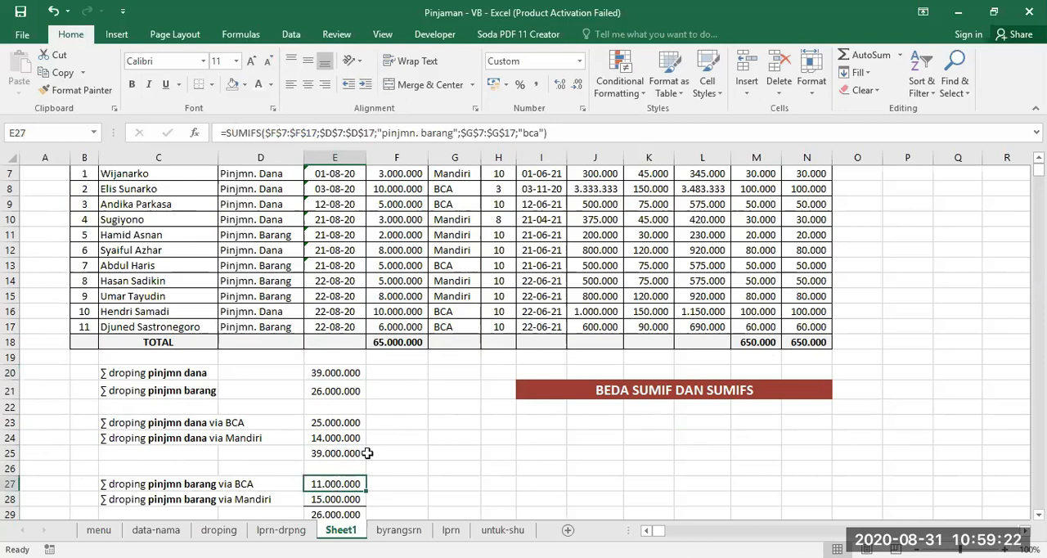
{"action": "key", "text": "Delete"}
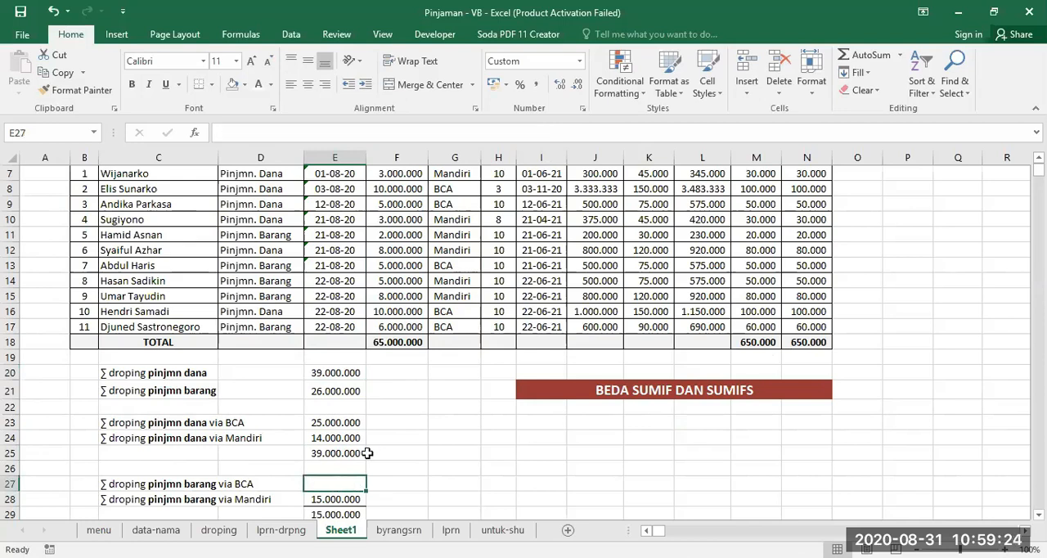
- Start a SUMIFS formula in E27 with the Plafond range F7:$F$17 as the sum range
{"action": "type", "text": "=S"}
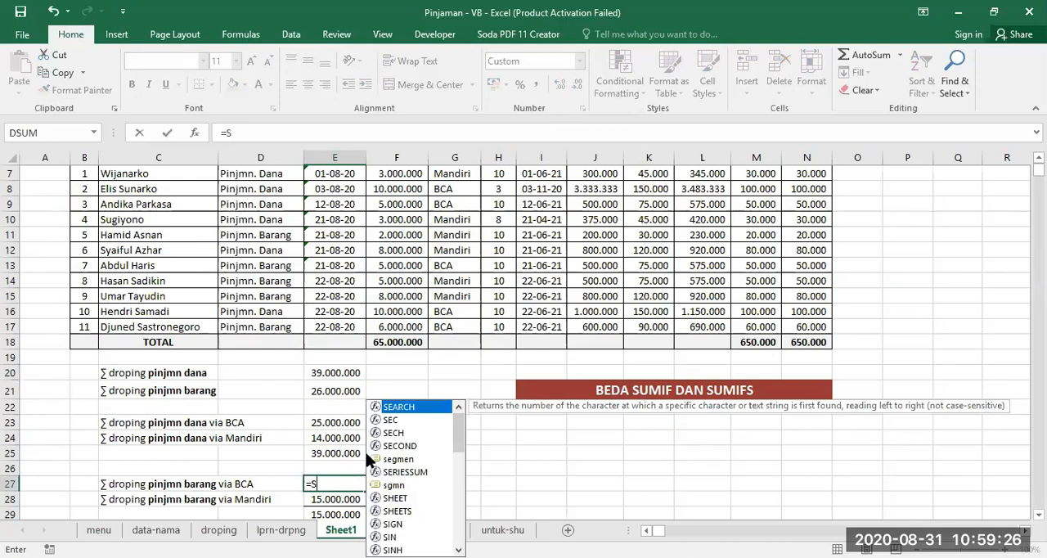
{"action": "type", "text": "UMIFS("}
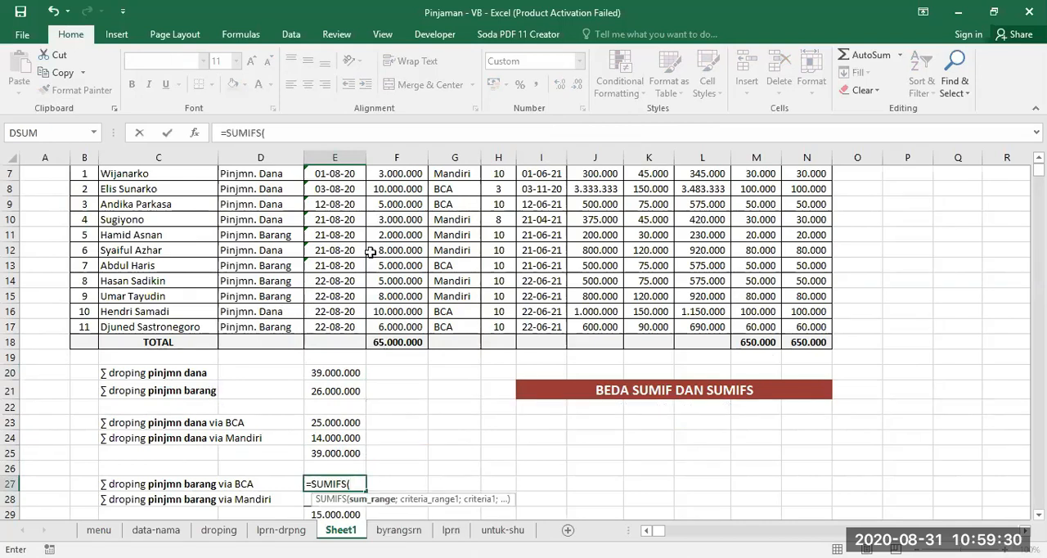
{"action": "scroll", "coordinate": [396, 188], "scroll_direction": "up", "scroll_amount": 1}
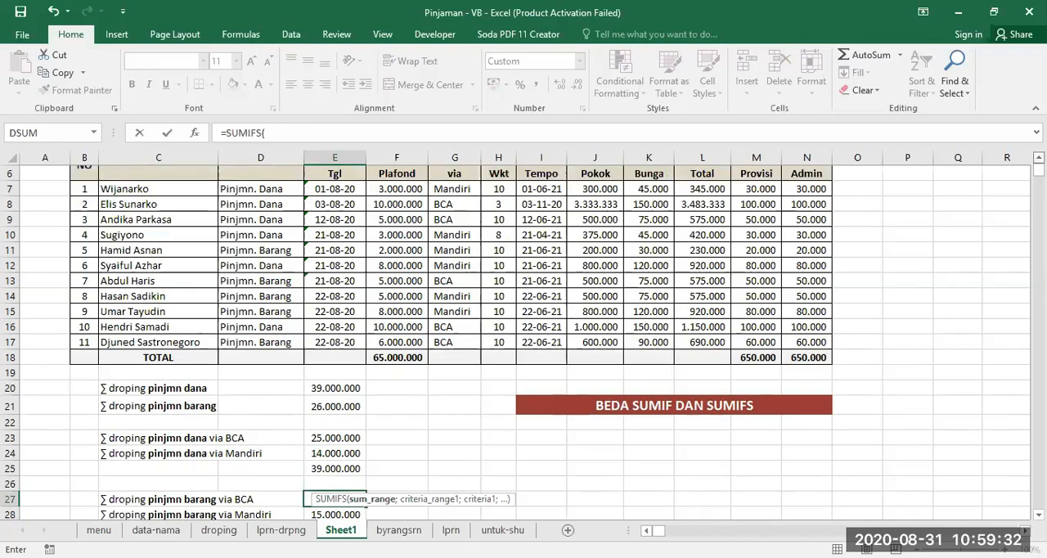
{"action": "left_click_drag", "start_coordinate": [397, 189], "coordinate": [406, 342]}
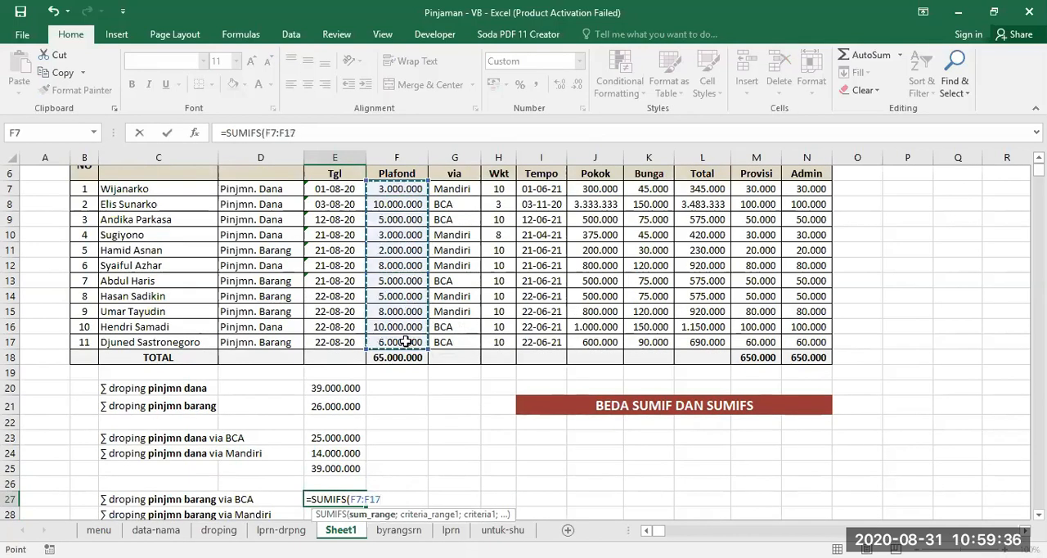
{"action": "key", "text": "F4"}
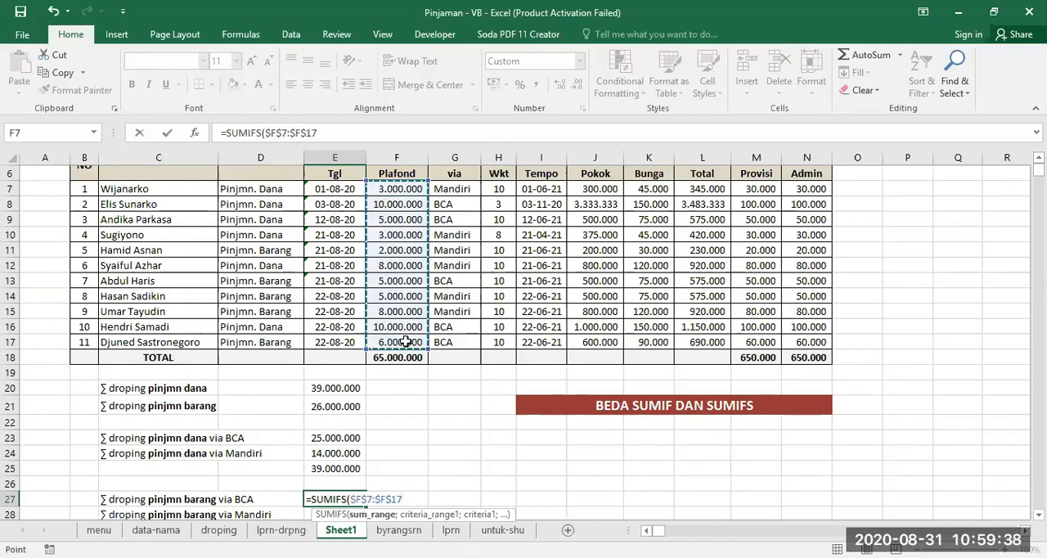
{"action": "key", "text": "F8"}
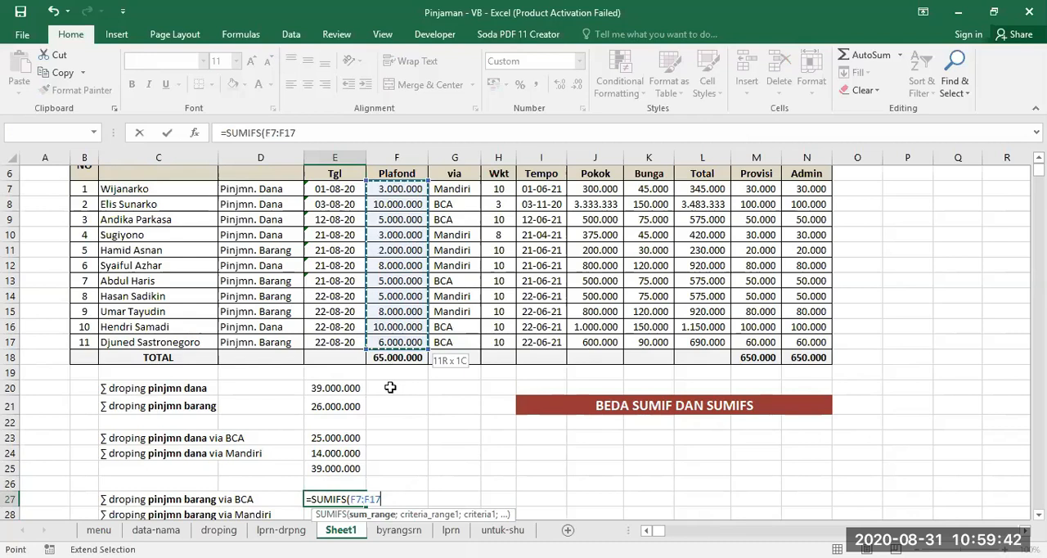
{"action": "type", "text": ";"}
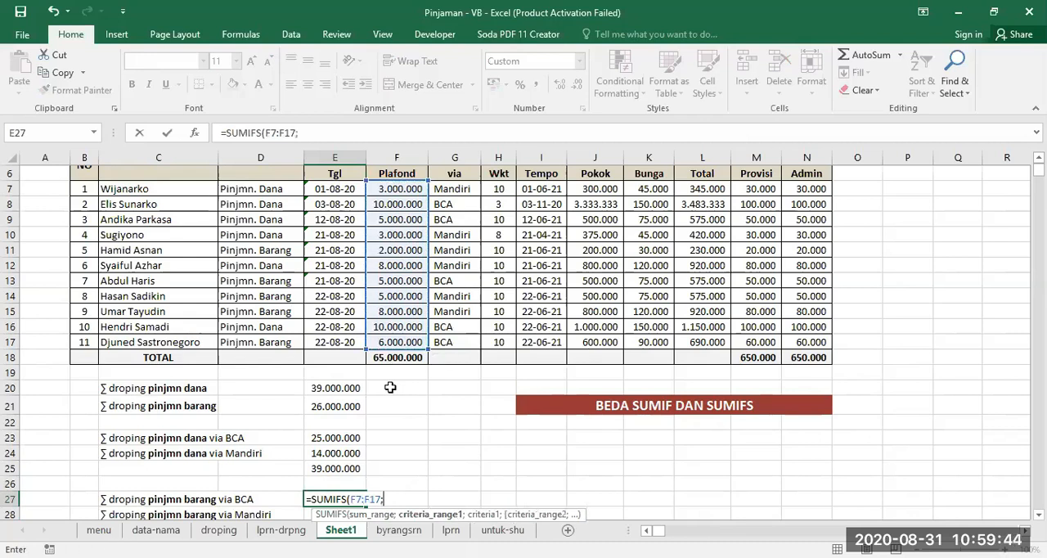
{"action": "key", "text": "BackSpace"}
{"action": "key", "text": "F4"}
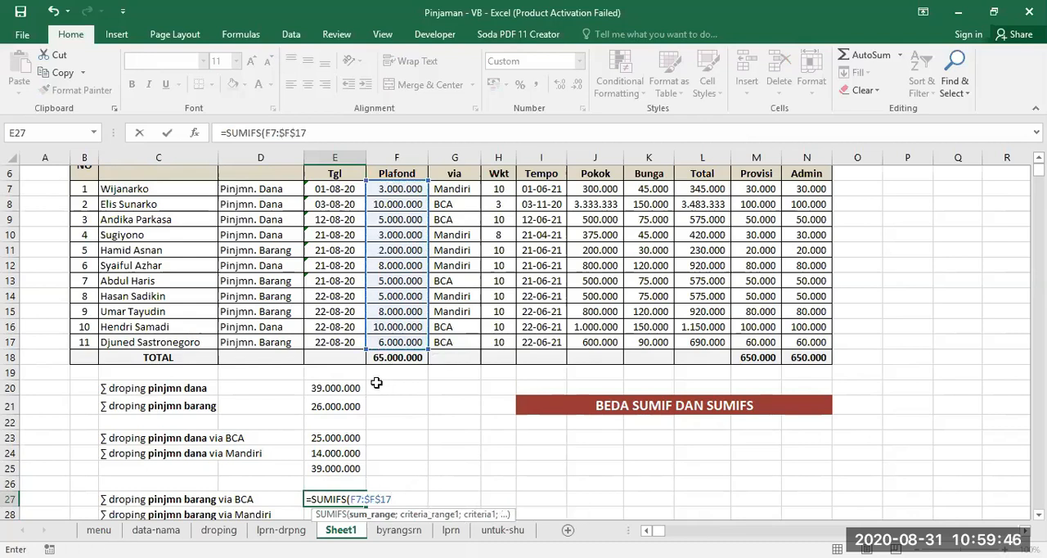
{"action": "left_click", "coordinate": [326, 132]}
{"action": "type", "text": ";"}
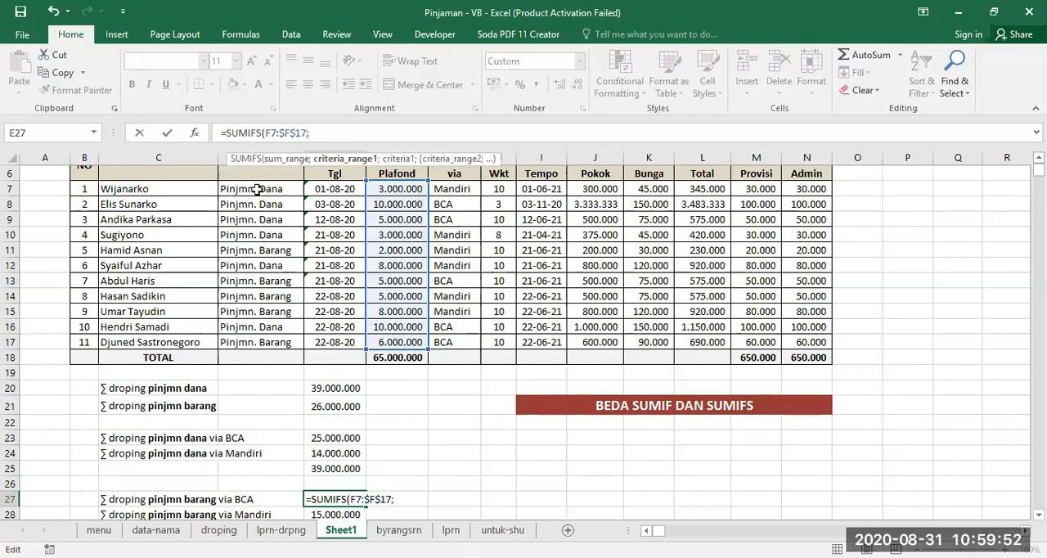
- Add the absolute JENIS range $D$7:$D$17 with the criterion "pinjmn. Barang" as the first condition of the SUMIFS formula in E27
{"action": "left_click_drag", "start_coordinate": [263, 191], "coordinate": [262, 340]}
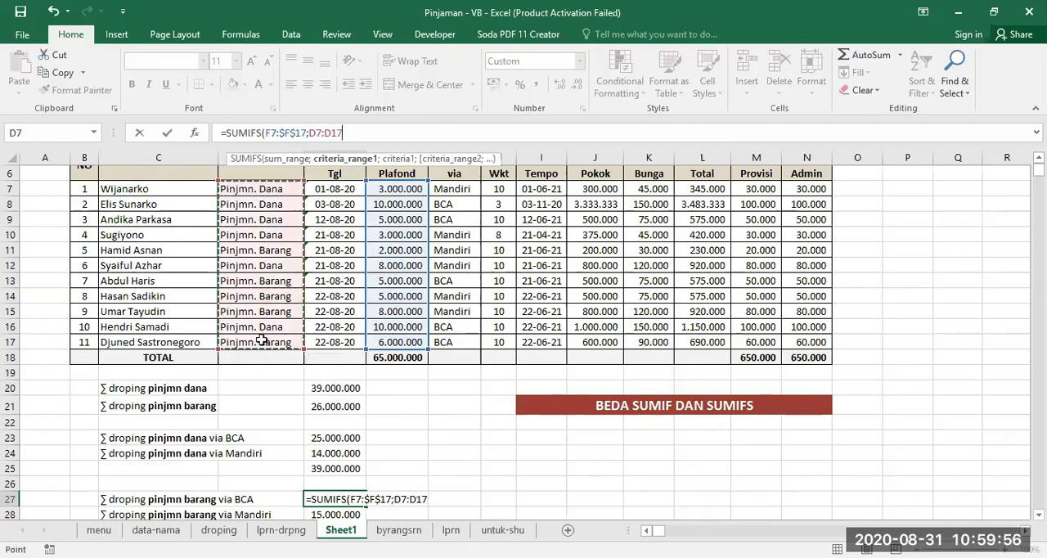
{"action": "key", "text": "F4"}
{"action": "type", "text": ";"}
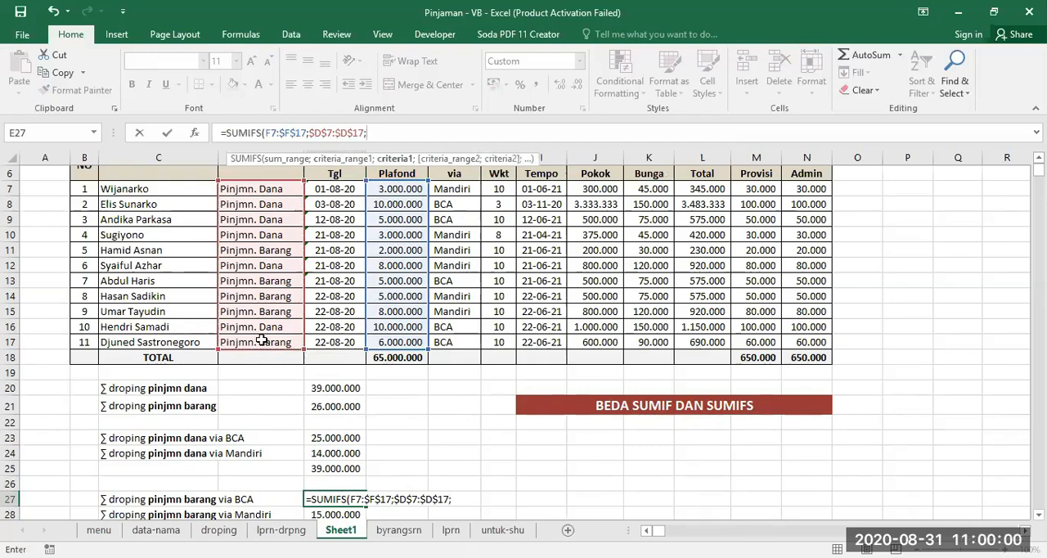
{"action": "type", "text": "\""}
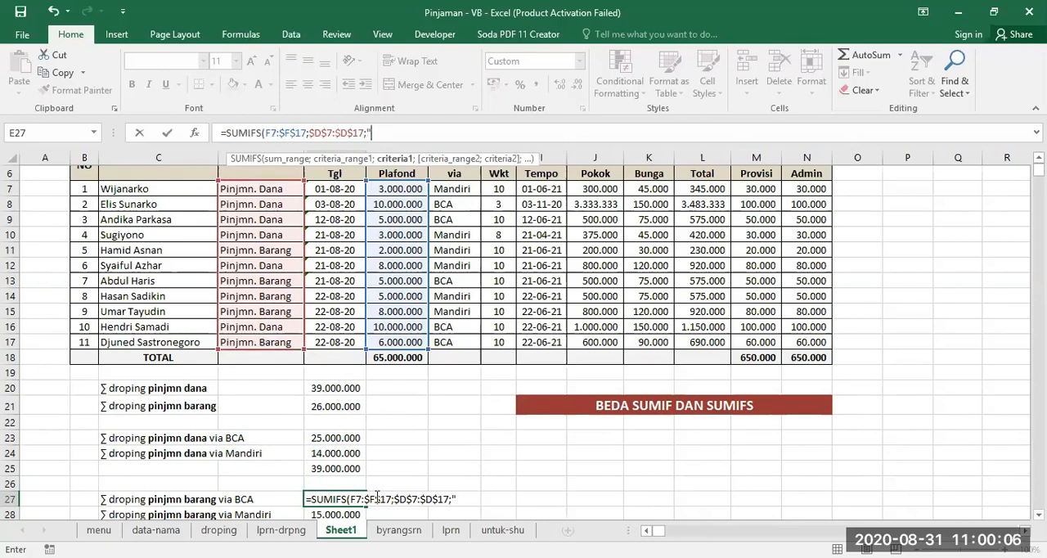
{"action": "type", "text": "pinjmn. baran"}
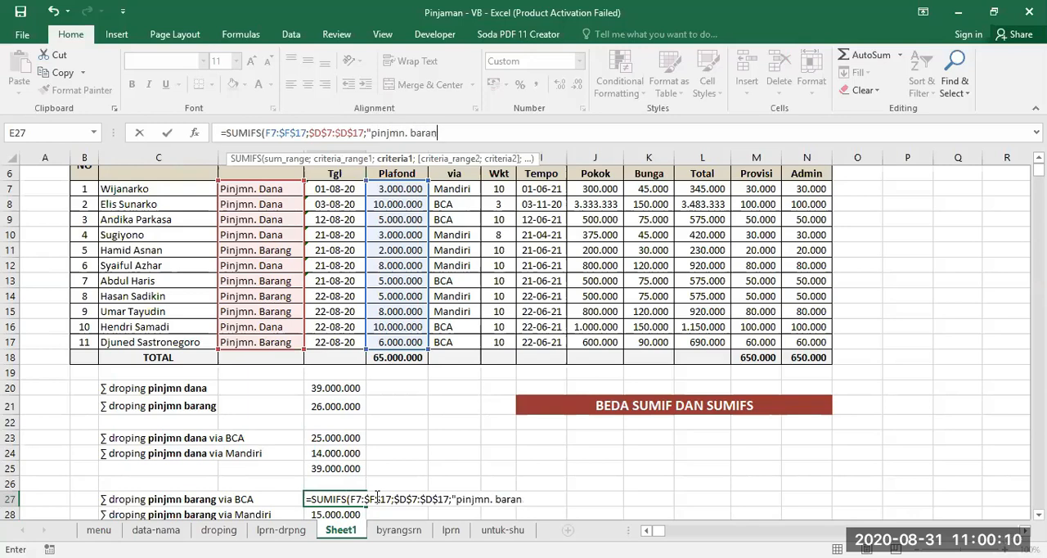
{"action": "type", "text": "g"}
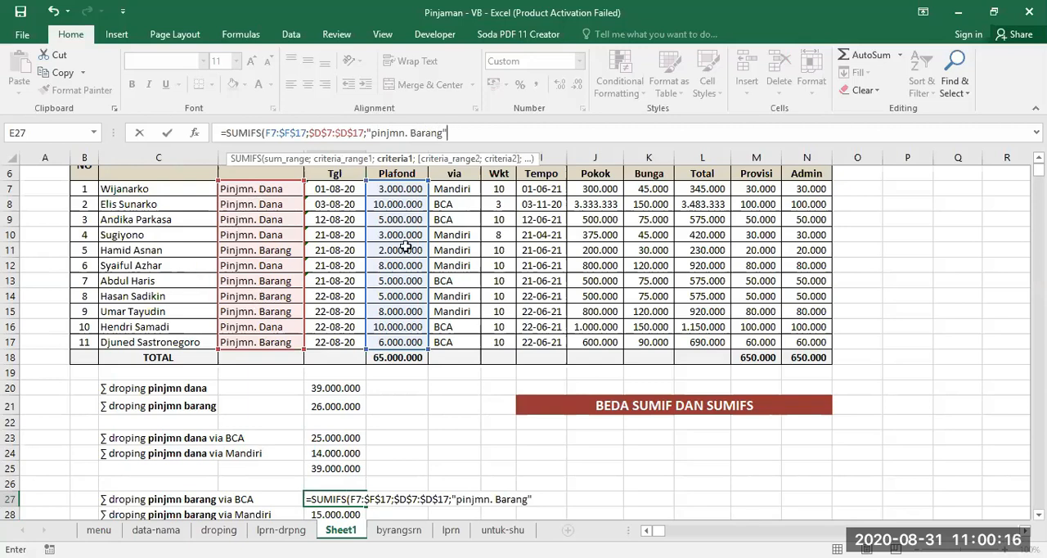
- Complete the SUMIFS formula in E27 with the absolute via range $G$7:$G$17 and the criterion "bca"
{"action": "type", "text": ";"}
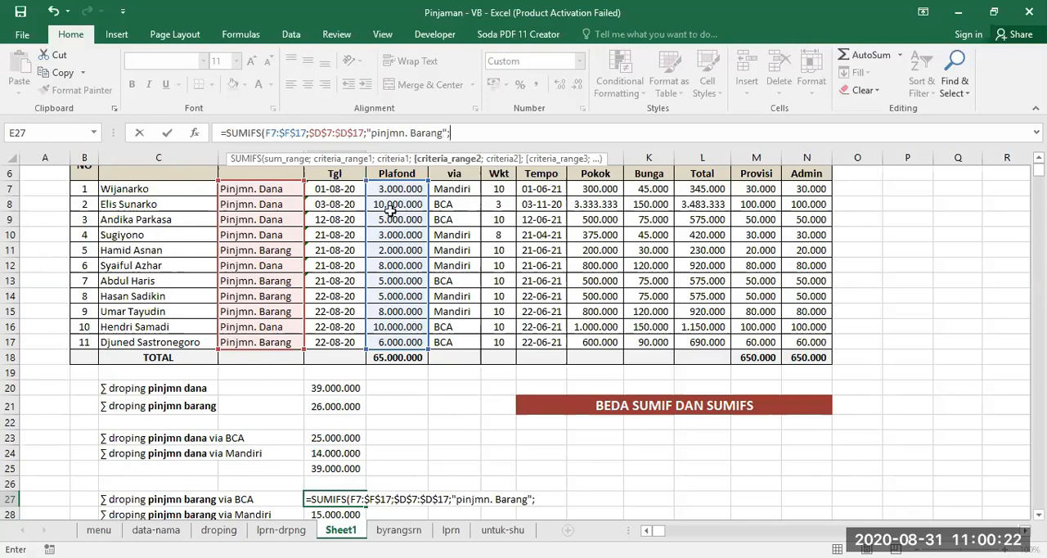
{"action": "left_click_drag", "start_coordinate": [455, 189], "coordinate": [456, 337]}
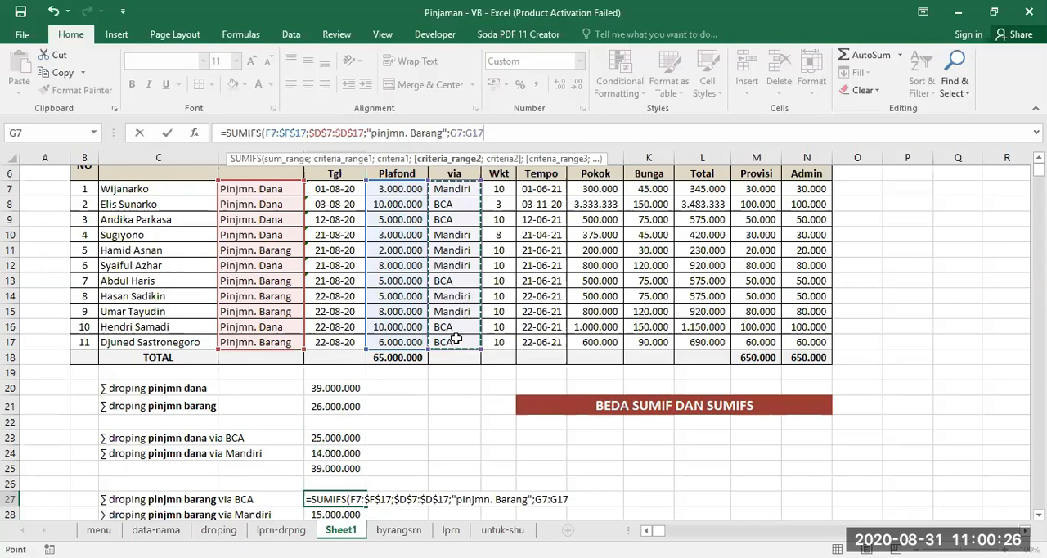
{"action": "key", "text": "F4"}
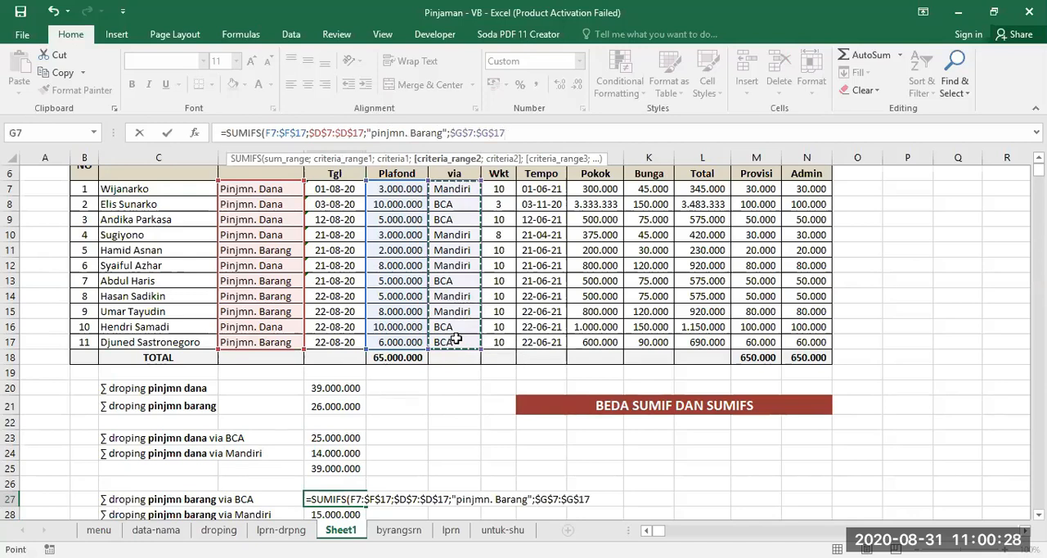
{"action": "type", "text": ";\"bc"}
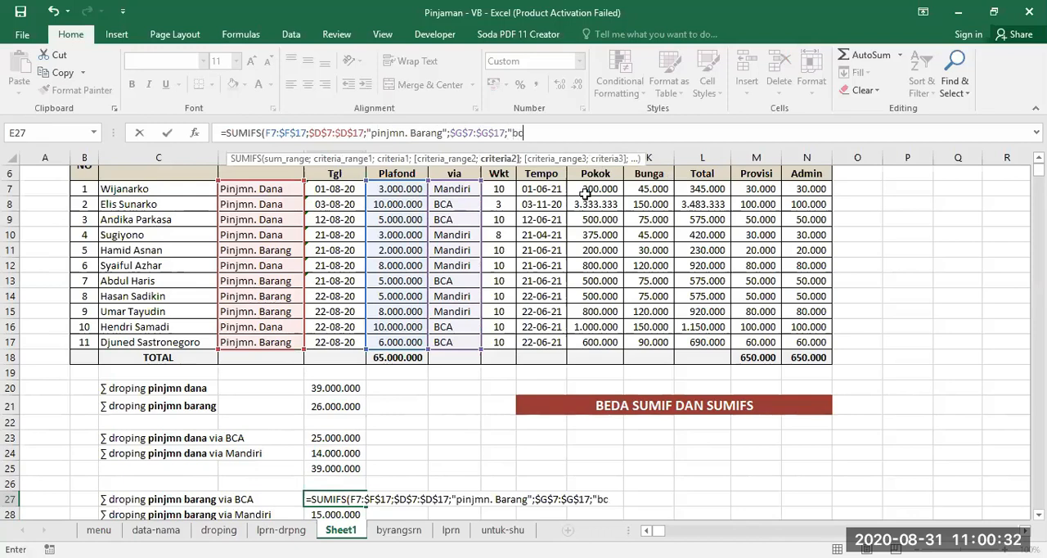
{"action": "type", "text": "a\")"}
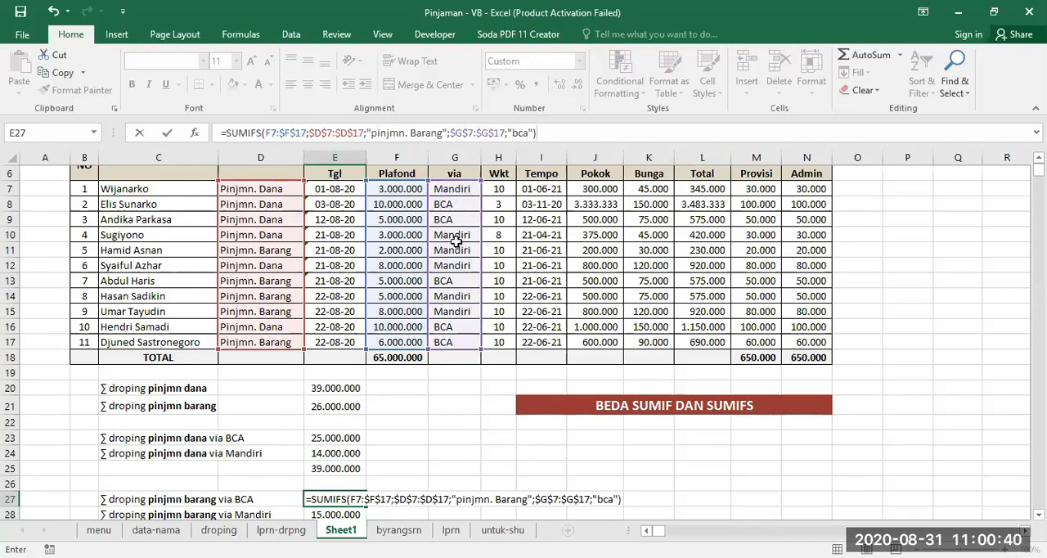
{"action": "key", "text": "Return"}
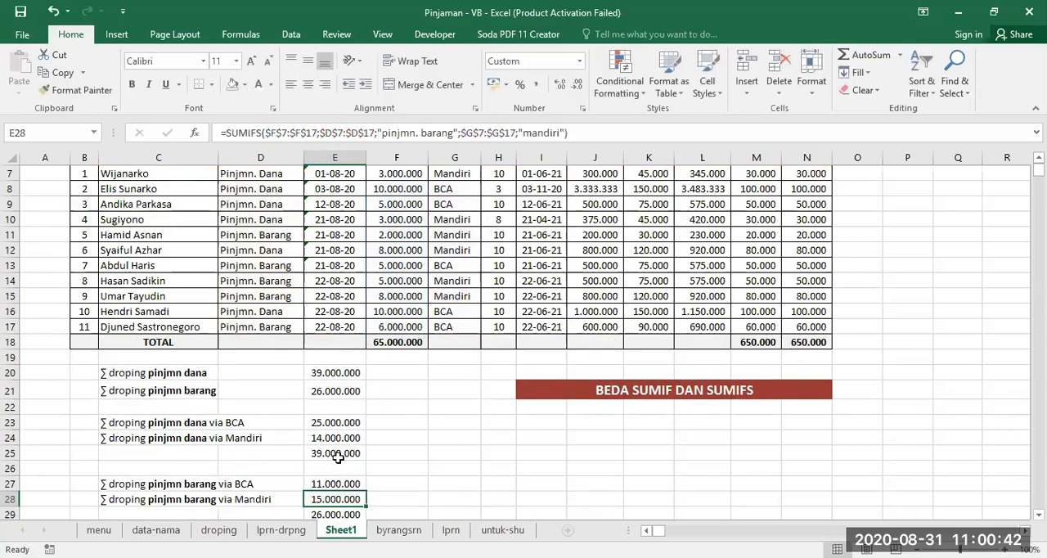
- Copy the SUMIFS formula from E27 down to E28 for pinjmn barang via Mandiri
{"action": "left_click", "coordinate": [336, 484]}
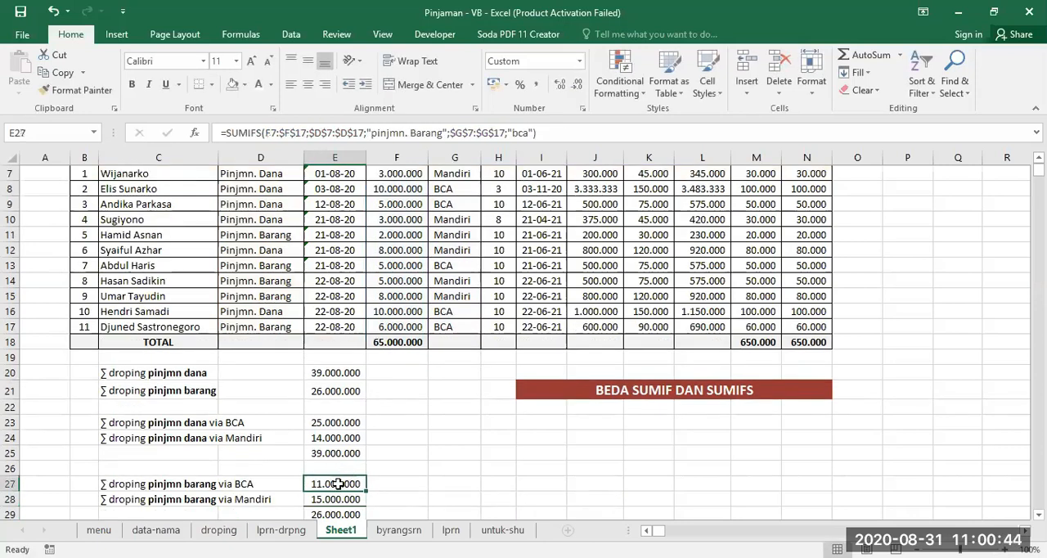
{"action": "left_click", "coordinate": [131, 500]}
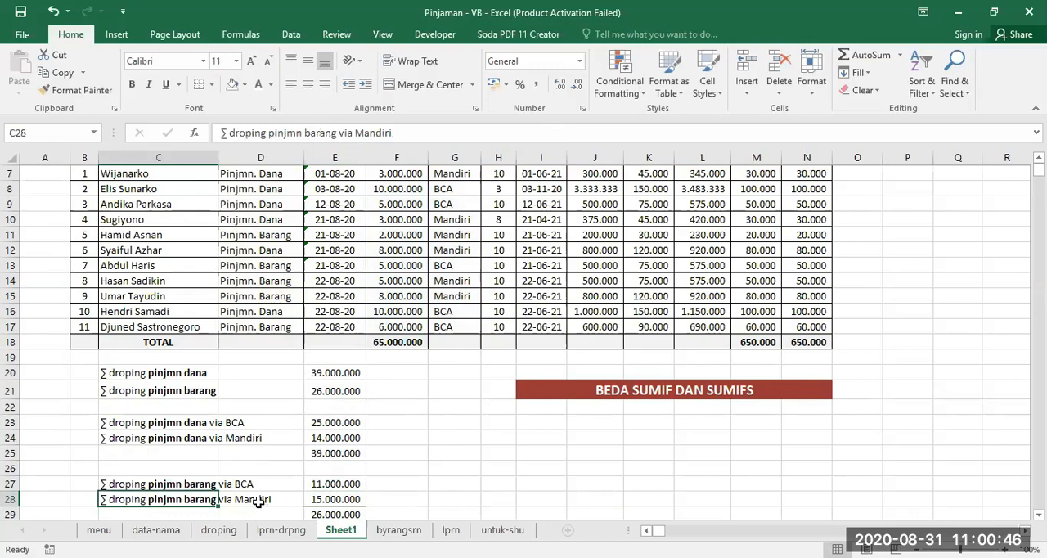
{"action": "left_click", "coordinate": [336, 484]}
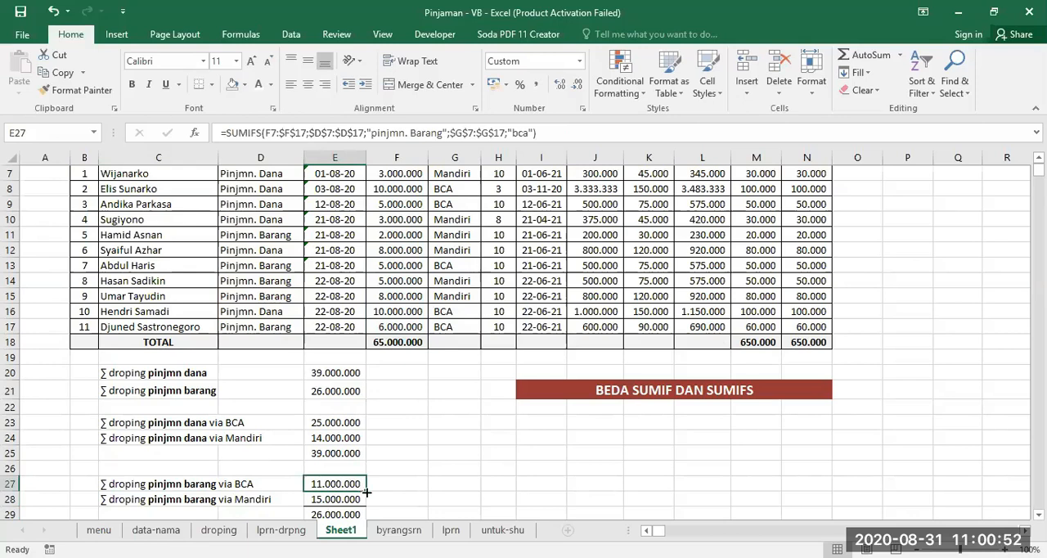
{"action": "mouse_move", "coordinate": [366, 491]}
{"action": "left_mouse_down"}
{"action": "mouse_move", "coordinate": [367, 502]}
{"action": "mouse_move", "coordinate": [351, 502]}
{"action": "left_mouse_up"}
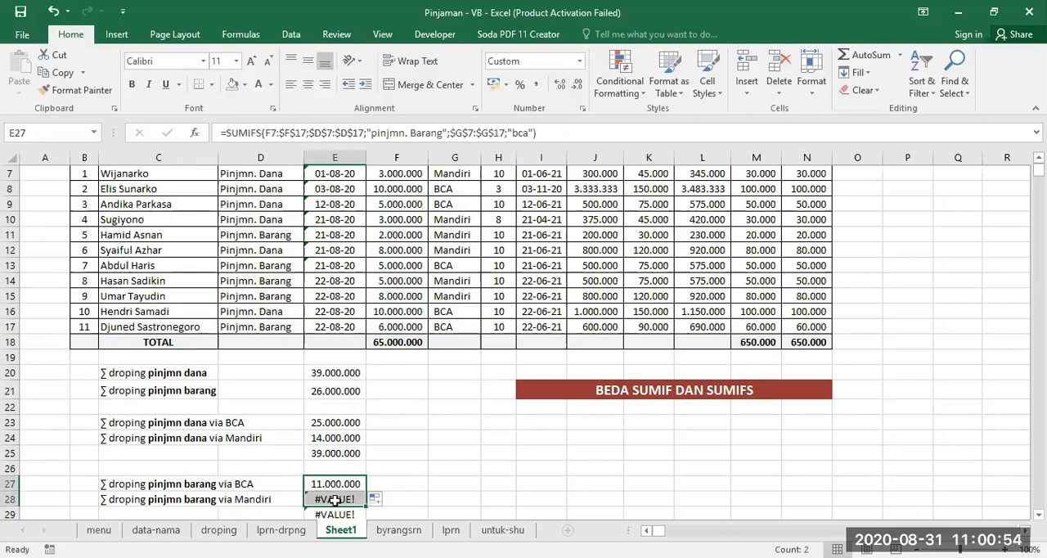
{"action": "left_click", "coordinate": [335, 501]}
{"action": "left_click", "coordinate": [515, 134]}
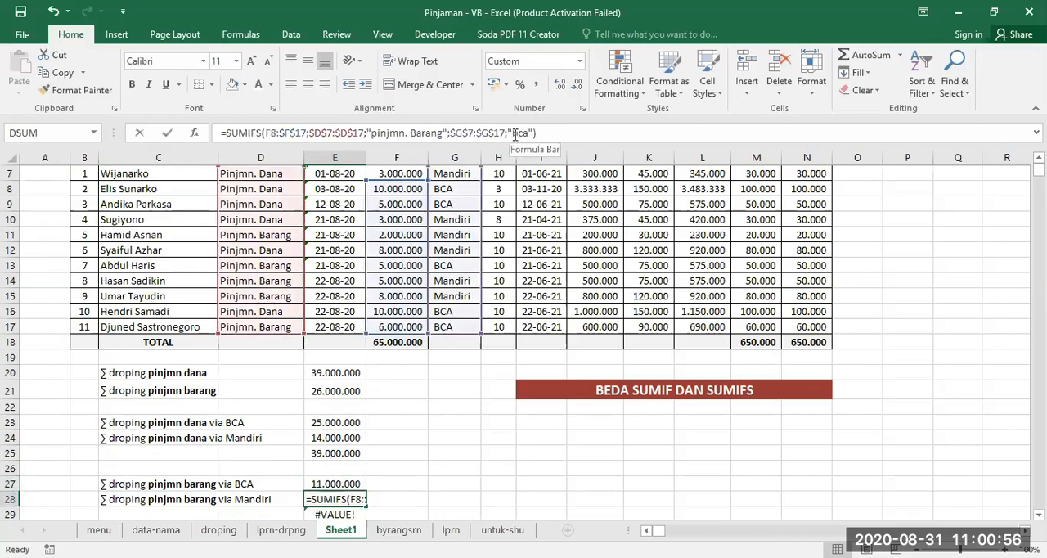
{"action": "type", "text": "mandiri"}
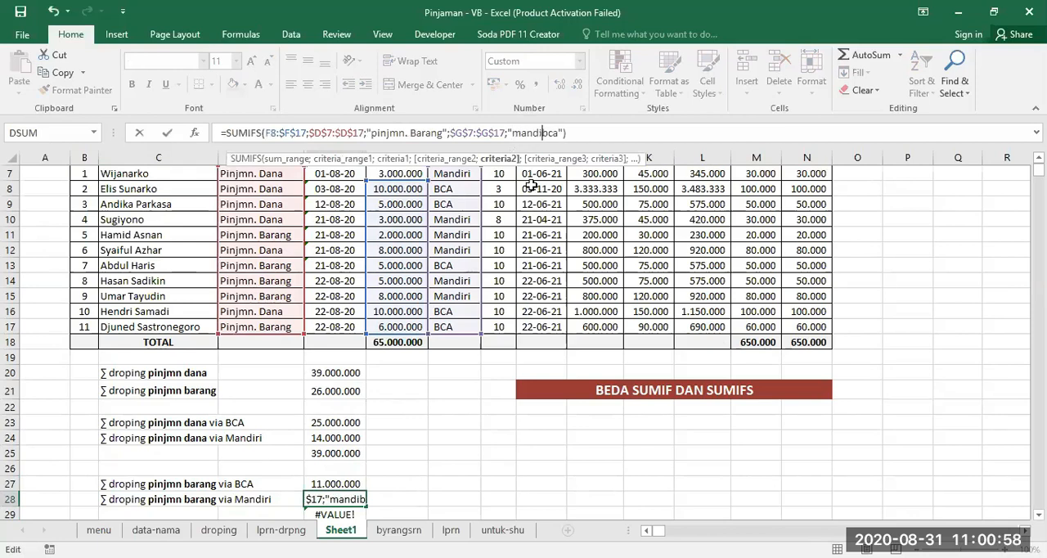
{"action": "key", "text": "Delete"}
{"action": "key", "text": "Delete"}
{"action": "key", "text": "Delete"}
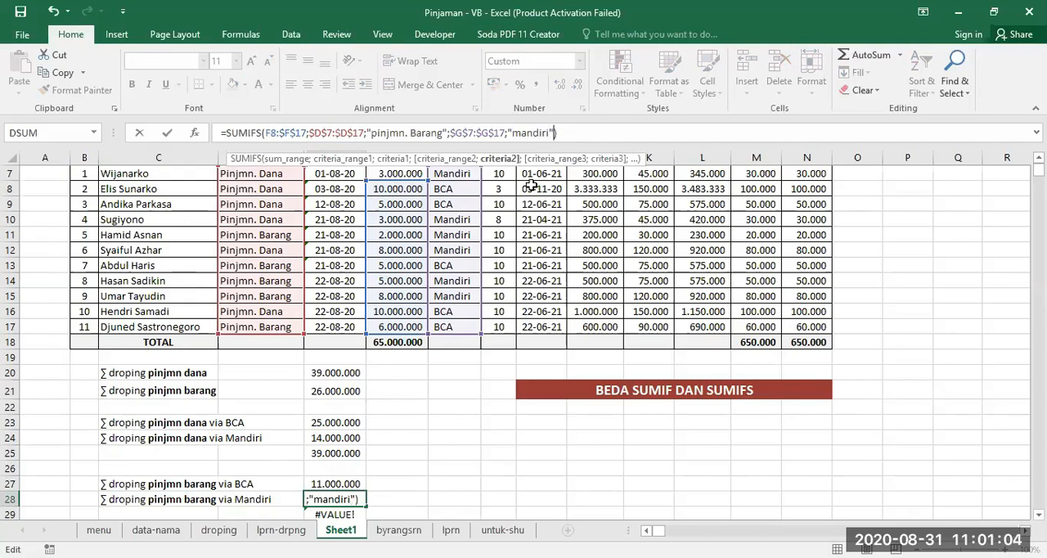
{"action": "key", "text": "Return"}
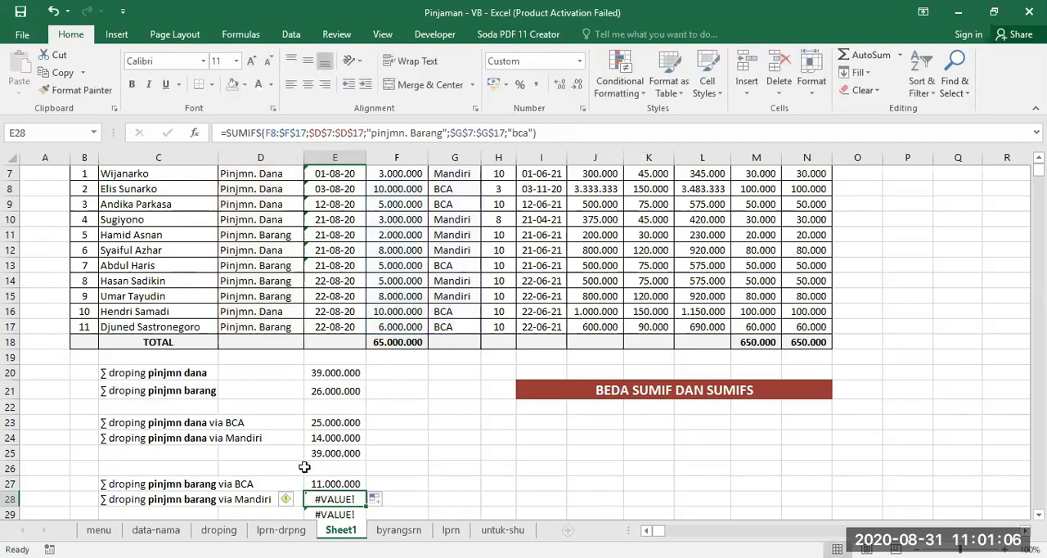
- Make the sum range in E27's SUMIFS formula absolute as $F$7:$F$17 and copy the formula down to E28
{"action": "left_click", "coordinate": [319, 483]}
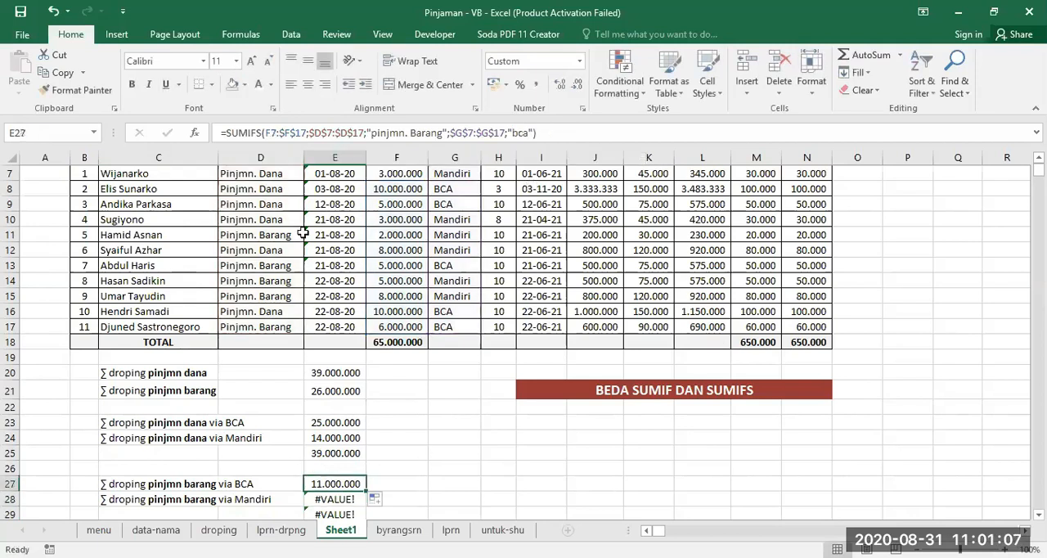
{"action": "left_click", "coordinate": [266, 133]}
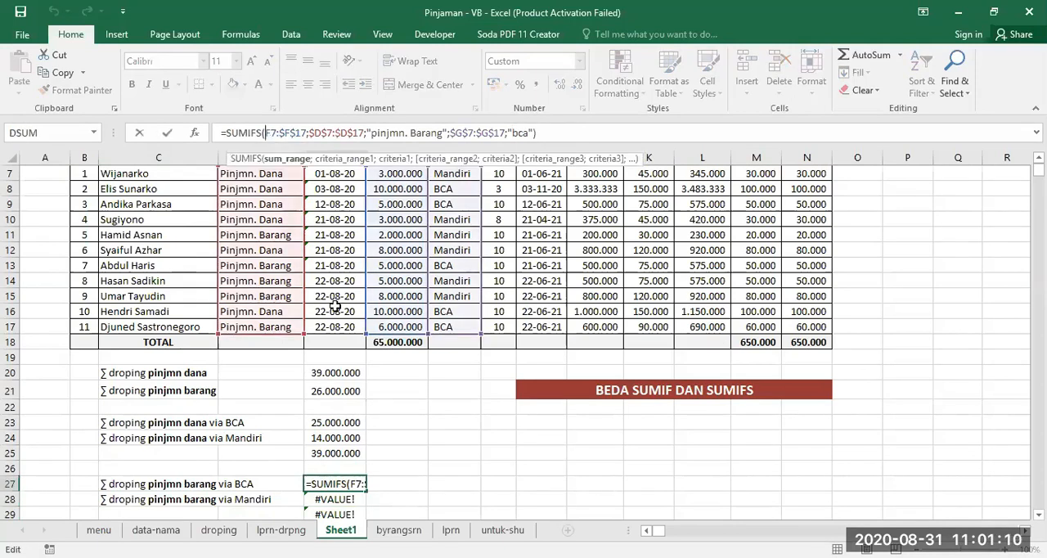
{"action": "type", "text": "$F"}
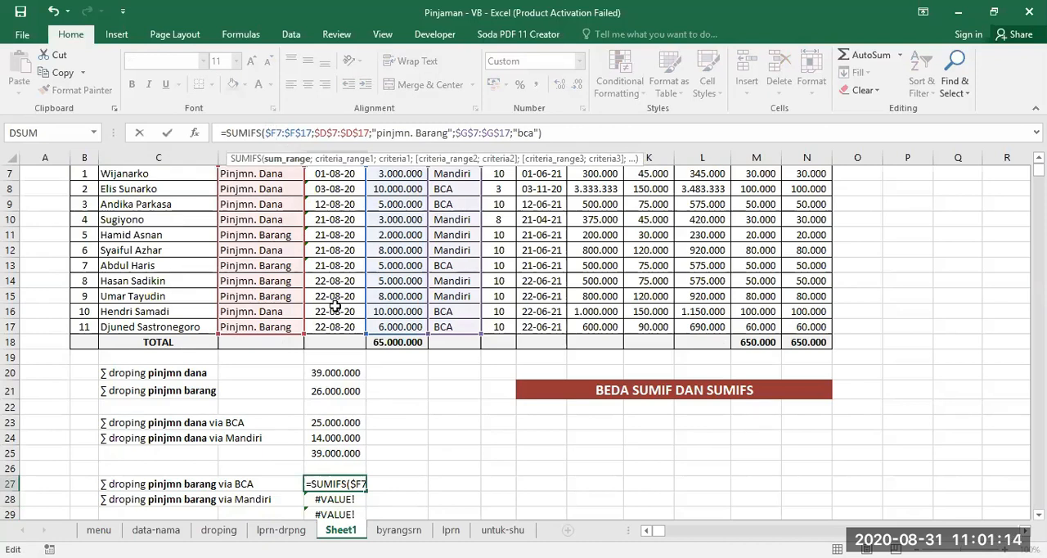
{"action": "type", "text": "$"}
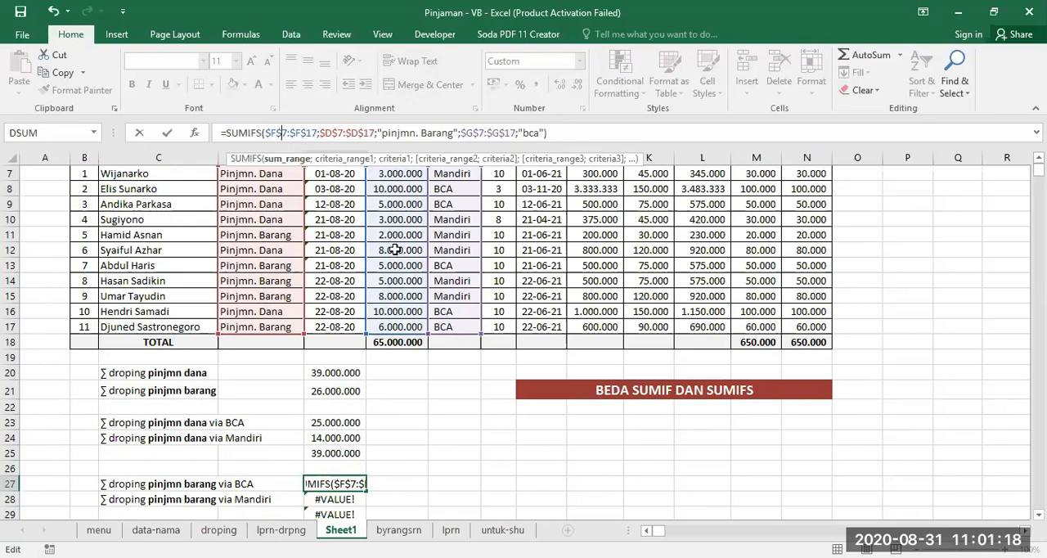
{"action": "key", "text": "Return"}
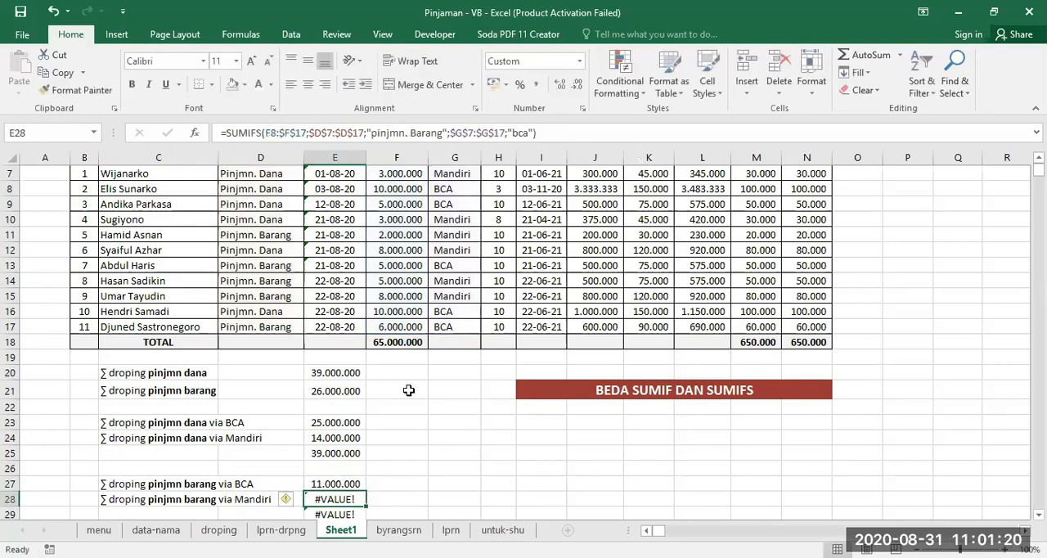
{"action": "left_click", "coordinate": [349, 483]}
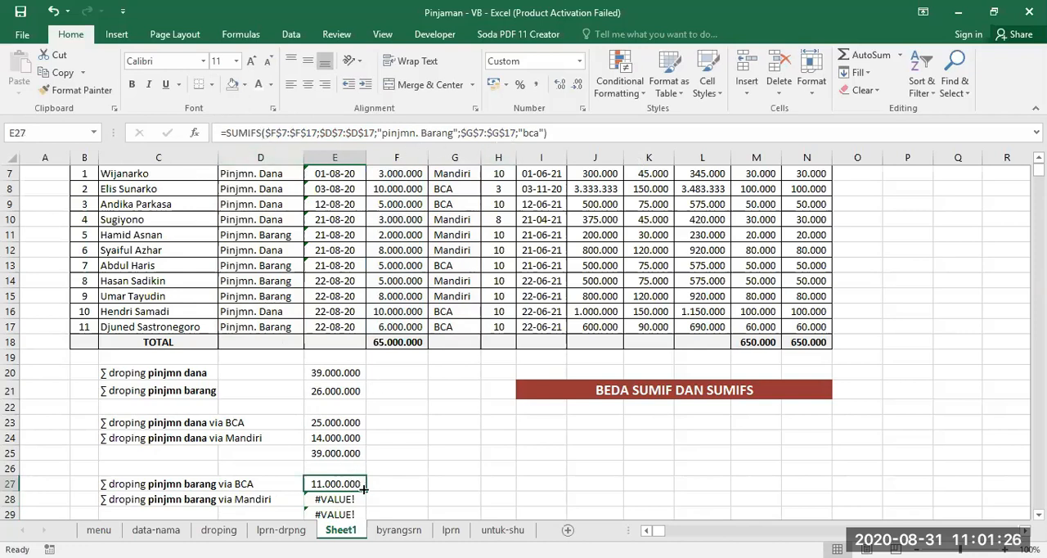
{"action": "left_click_drag", "start_coordinate": [364, 489], "coordinate": [361, 502]}
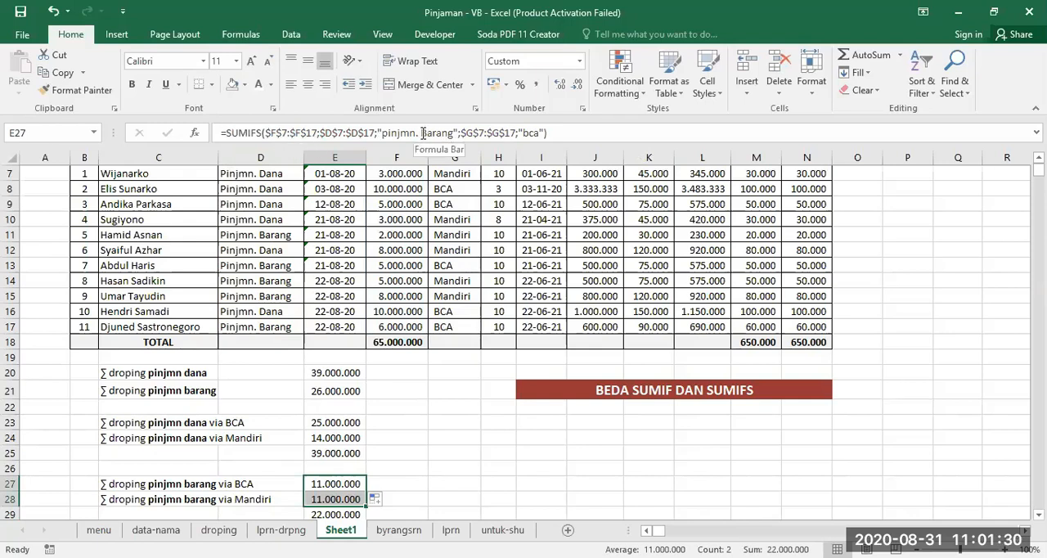
{"action": "left_click", "coordinate": [522, 133]}
{"action": "type", "text": "mandiri"}
{"action": "key", "text": "Delete"}
{"action": "key", "text": "Delete"}
{"action": "key", "text": "Delete"}
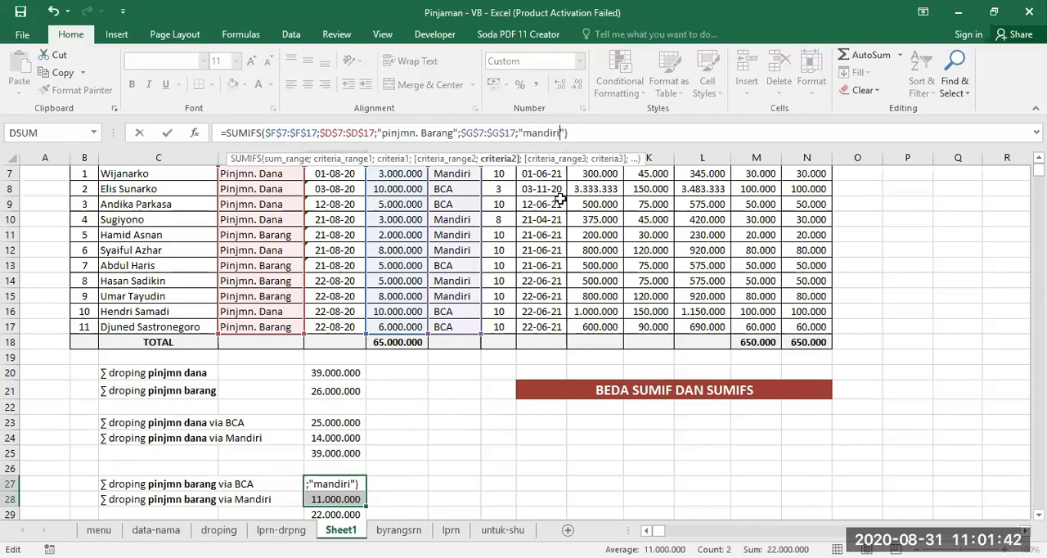
{"action": "key", "text": "Escape"}
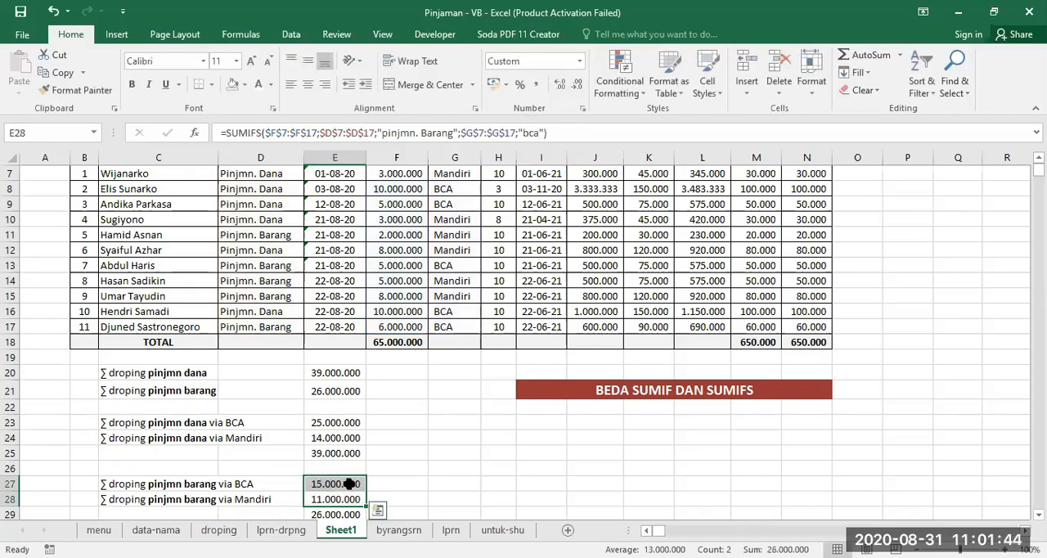
{"action": "left_click", "coordinate": [53, 11]}
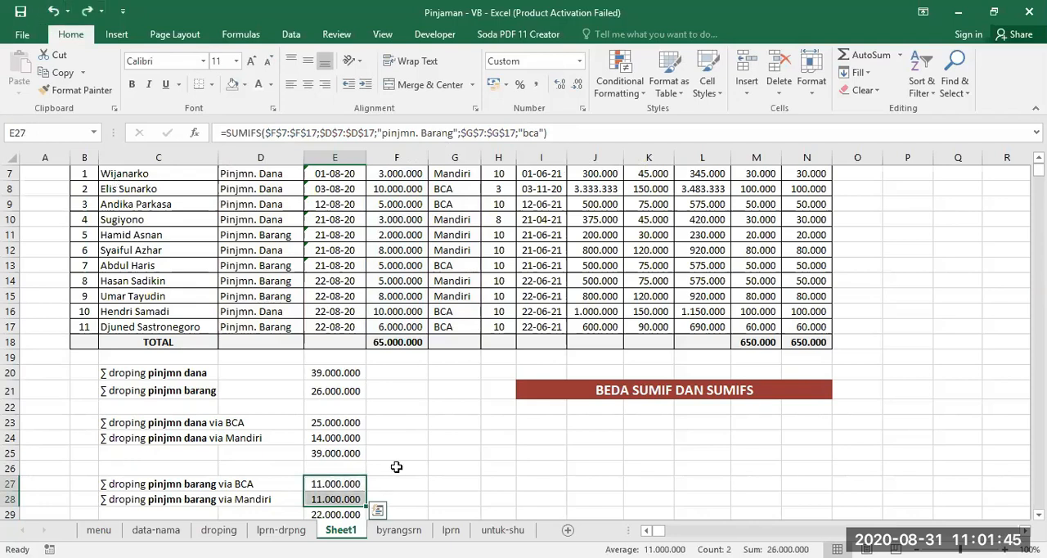
- Change the bank criterion in E28's SUMIFS formula to "mandiri"
{"action": "left_click", "coordinate": [320, 495]}
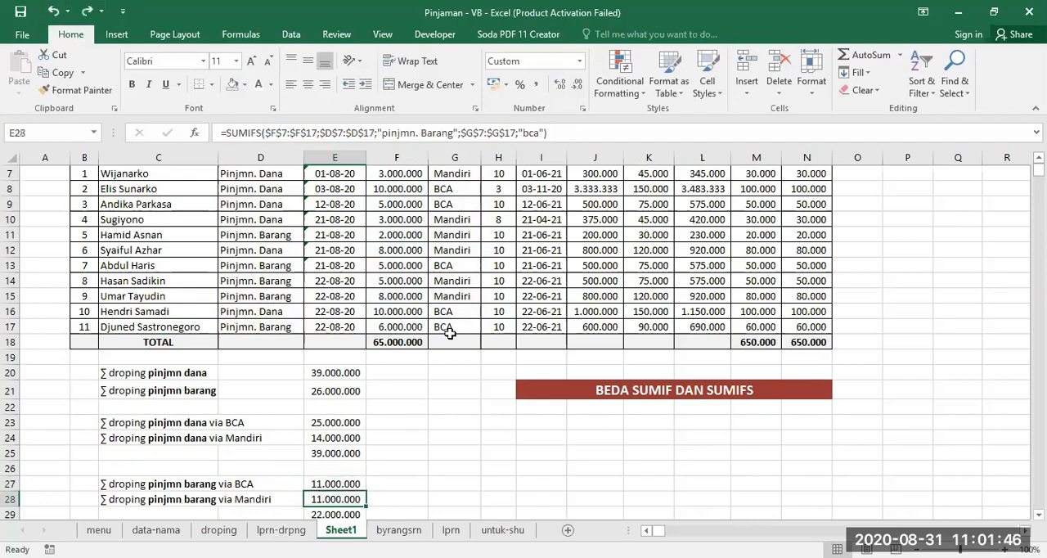
{"action": "left_click", "coordinate": [522, 133]}
{"action": "type", "text": "mandiri"}
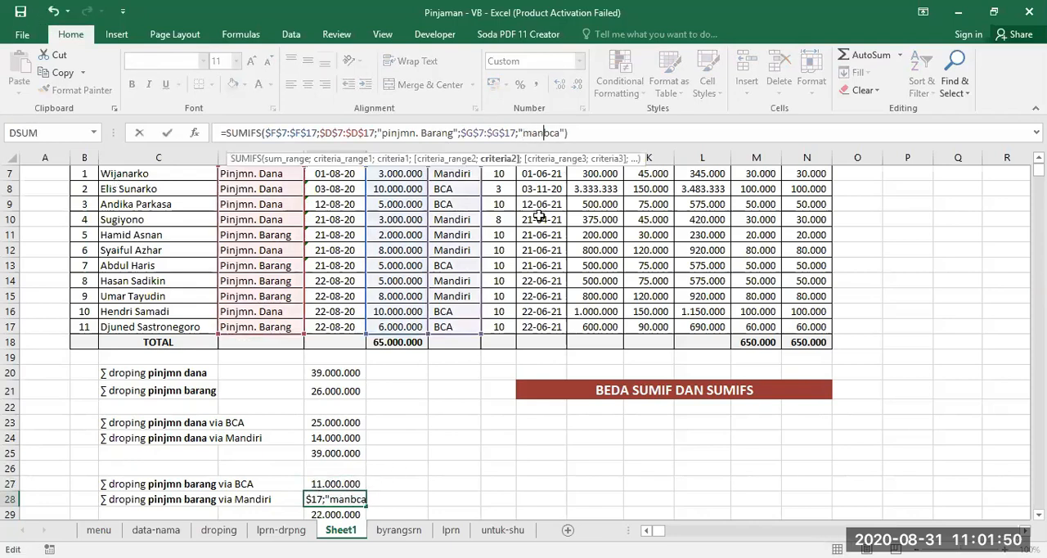
{"action": "key", "text": "Delete"}
{"action": "key", "text": "Delete"}
{"action": "key", "text": "Delete"}
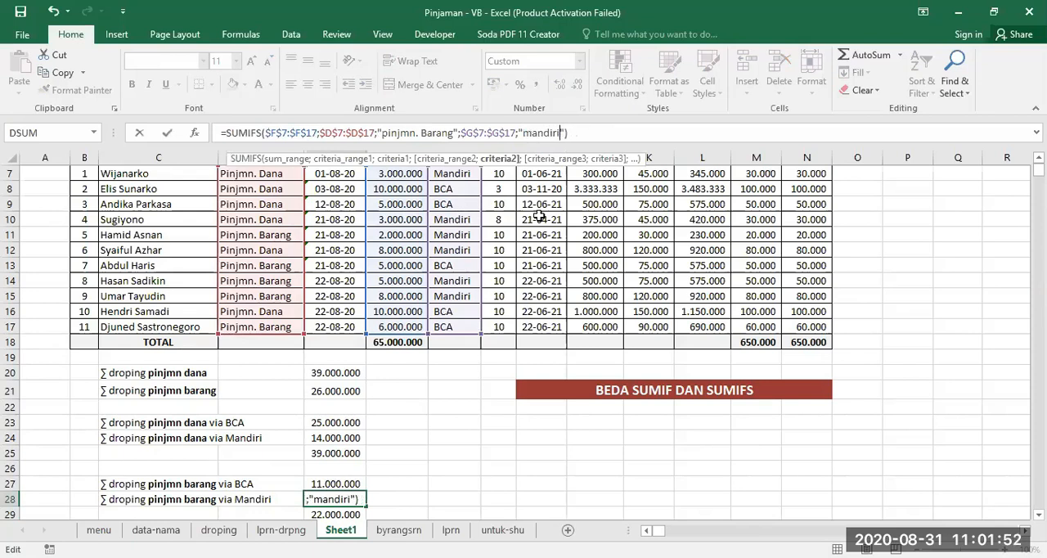
{"action": "key", "text": "Return"}
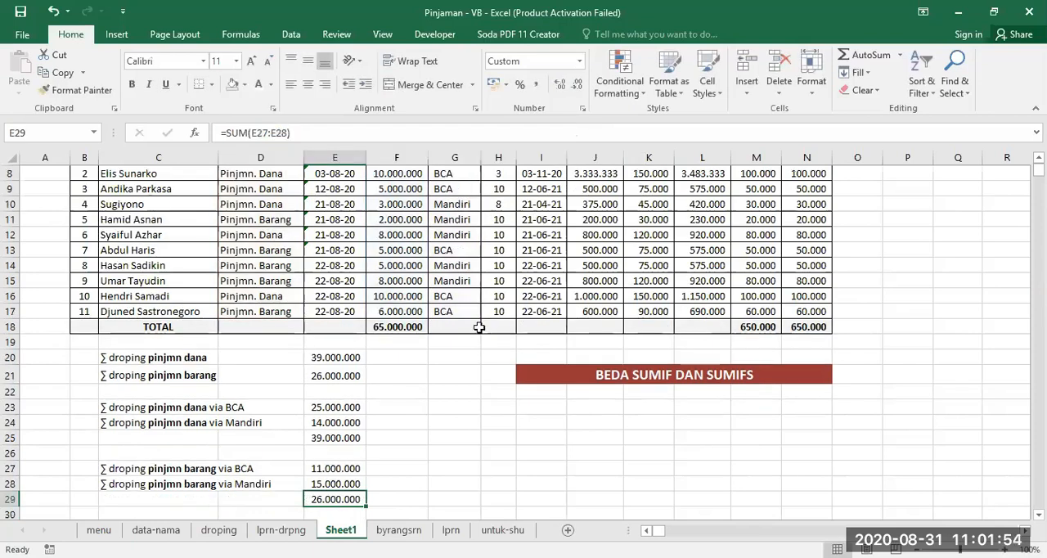
- Compare the pinjmn barang totals in E21 and E29, and review the SUMIF formula in E20 and the SUMIFS formula in E27 against the table
{"action": "left_click", "coordinate": [353, 375]}
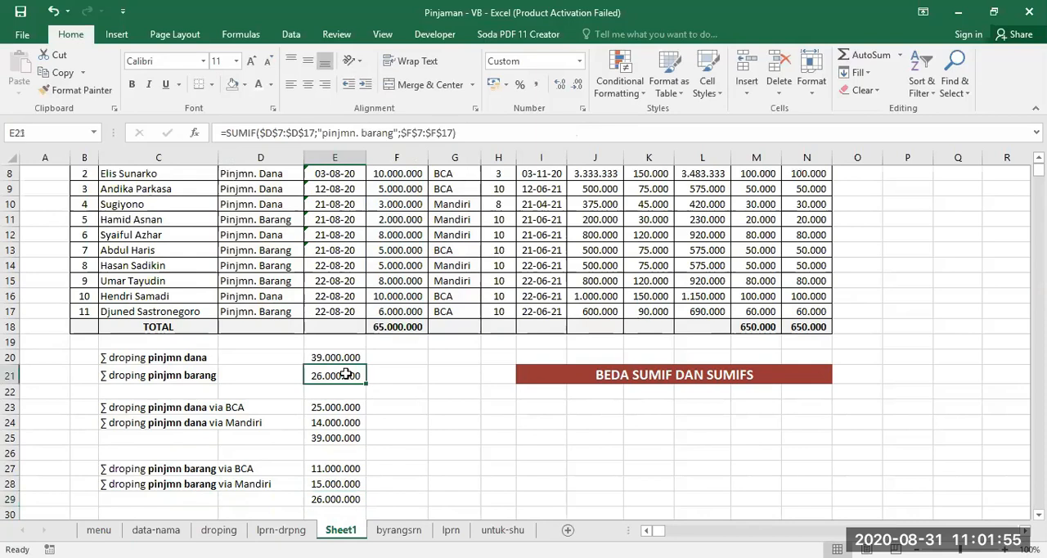
{"action": "left_click", "coordinate": [339, 499]}
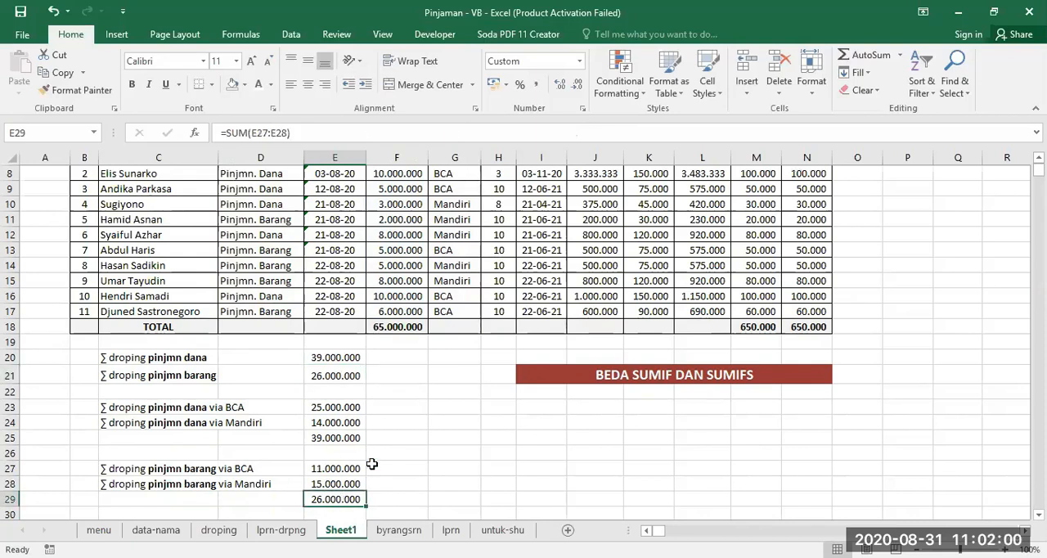
{"action": "left_click", "coordinate": [610, 373]}
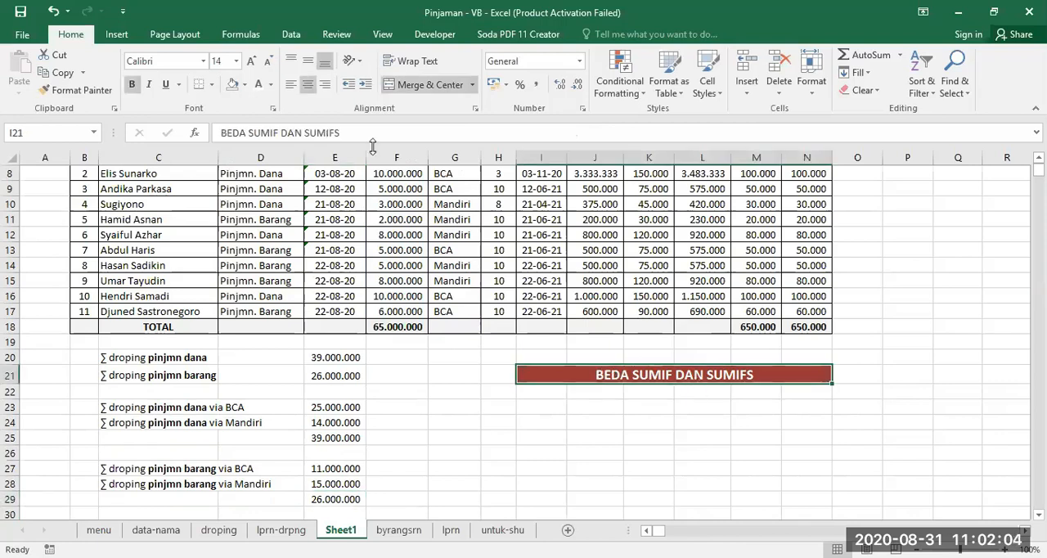
{"action": "left_click", "coordinate": [338, 356]}
{"action": "scroll", "coordinate": [344, 344], "scroll_direction": "up", "scroll_amount": 2}
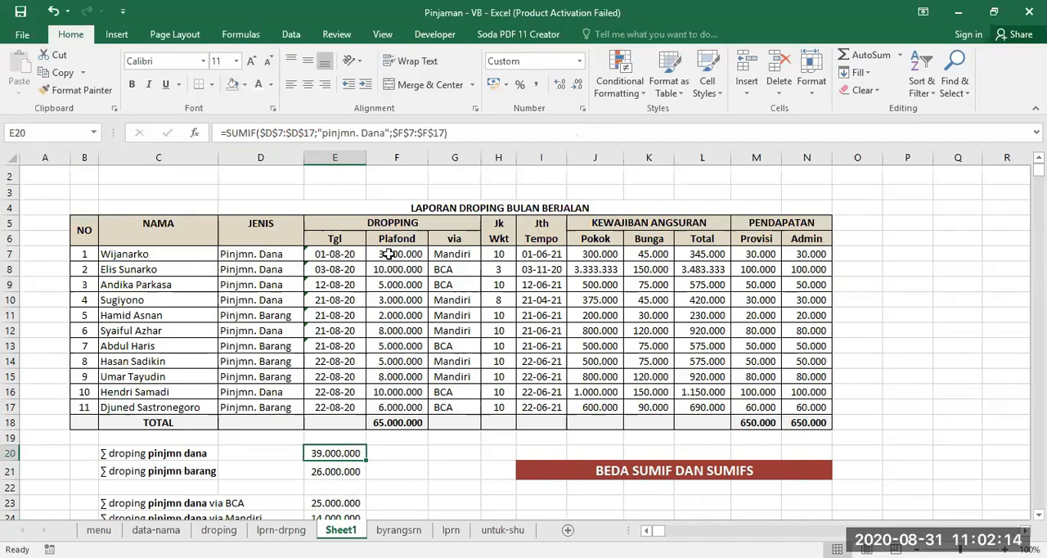
{"action": "scroll", "coordinate": [398, 408], "scroll_direction": "down", "scroll_amount": 2}
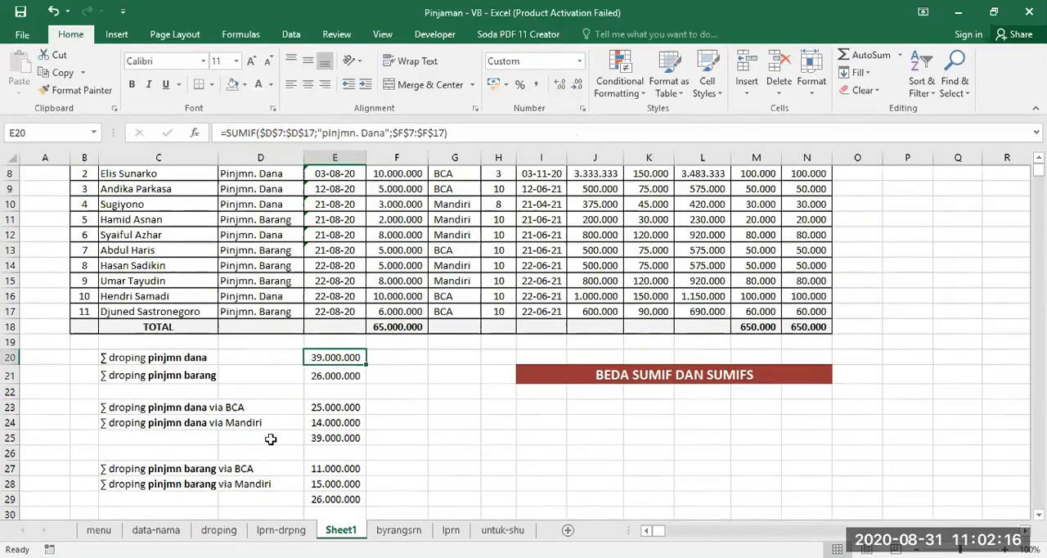
{"action": "left_click", "coordinate": [333, 468]}
{"action": "scroll", "coordinate": [413, 416], "scroll_direction": "up", "scroll_amount": 3}
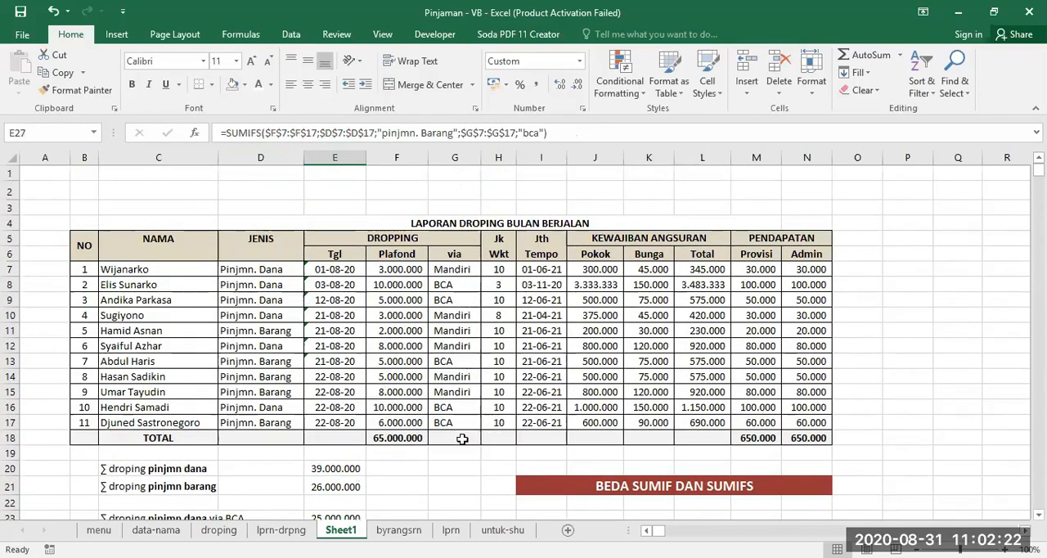
{"action": "scroll", "coordinate": [462, 435], "scroll_direction": "down", "scroll_amount": 3}
{"action": "scroll", "coordinate": [437, 404], "scroll_direction": "up", "scroll_amount": 2}
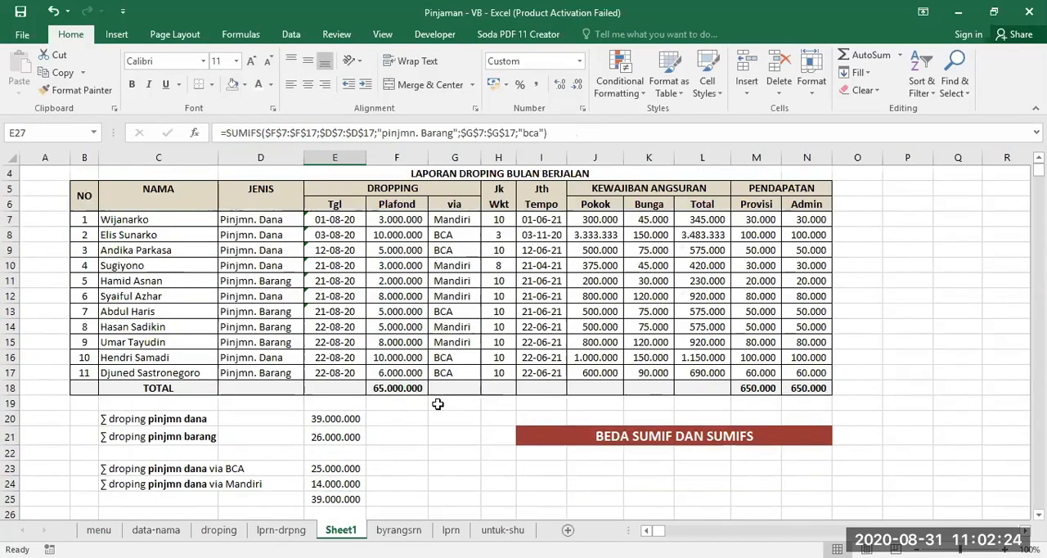